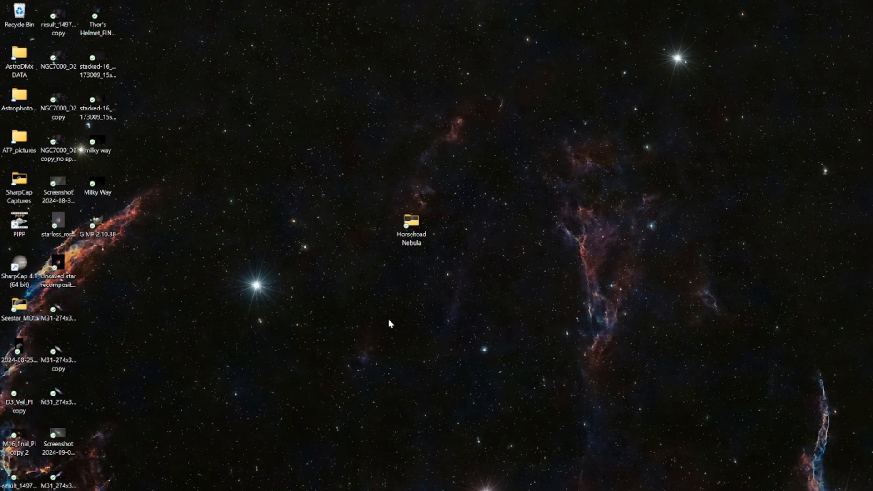
- Open the Horsehead Nebula folder on the desktop and delete the result file from it
left_click(417, 223)
double_click(417, 223)
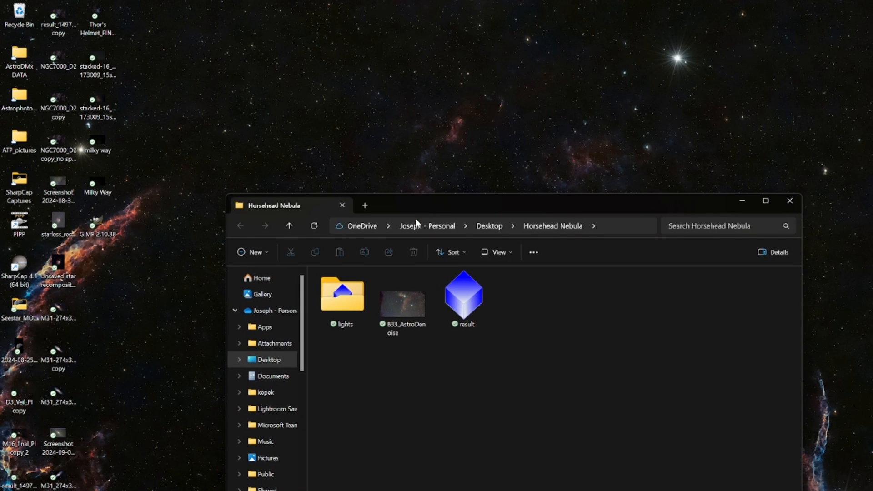
left_click_drag(446, 205, 354, 106)
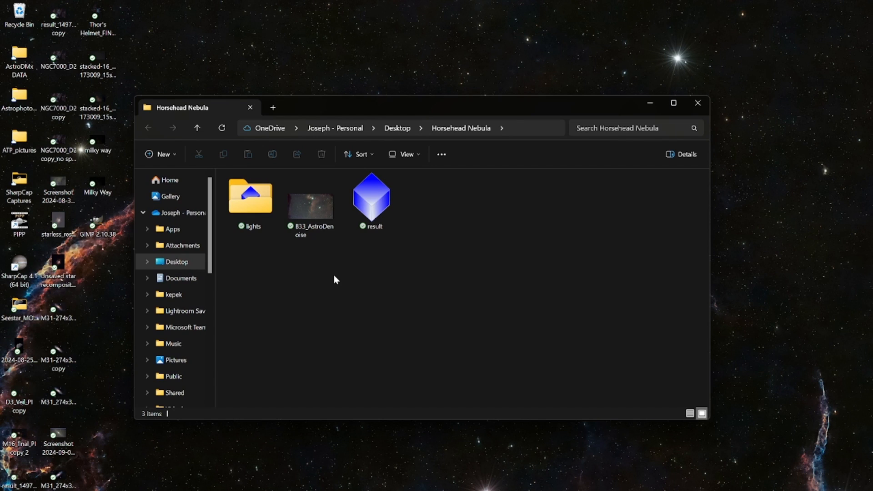
left_click(371, 208)
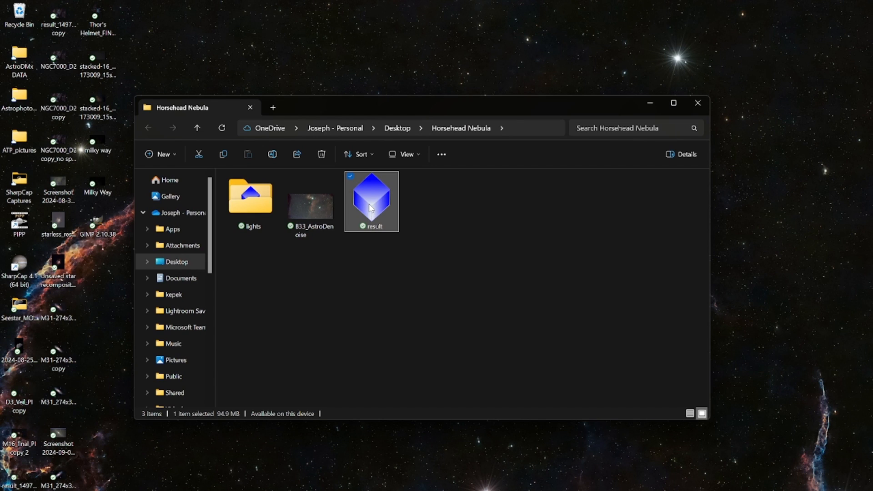
left_click(321, 155)
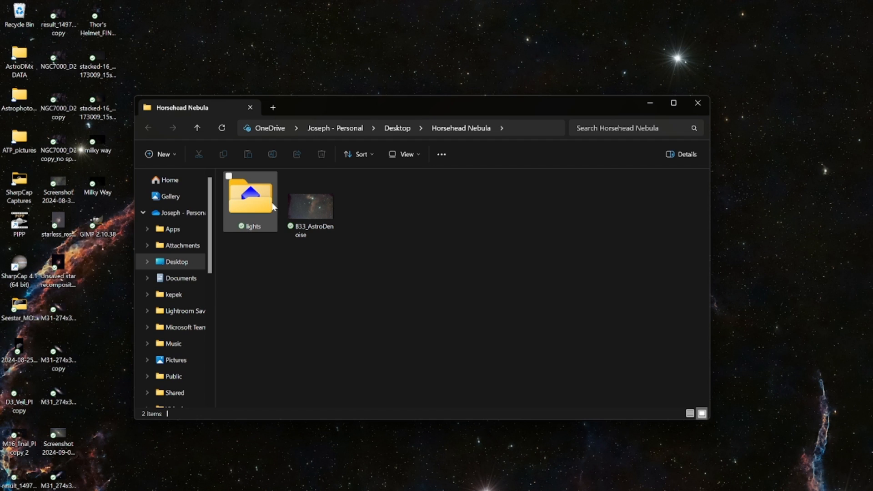
- Examine the light frames stored in the lights folder and minimize the file window
mouse_move(266, 199)
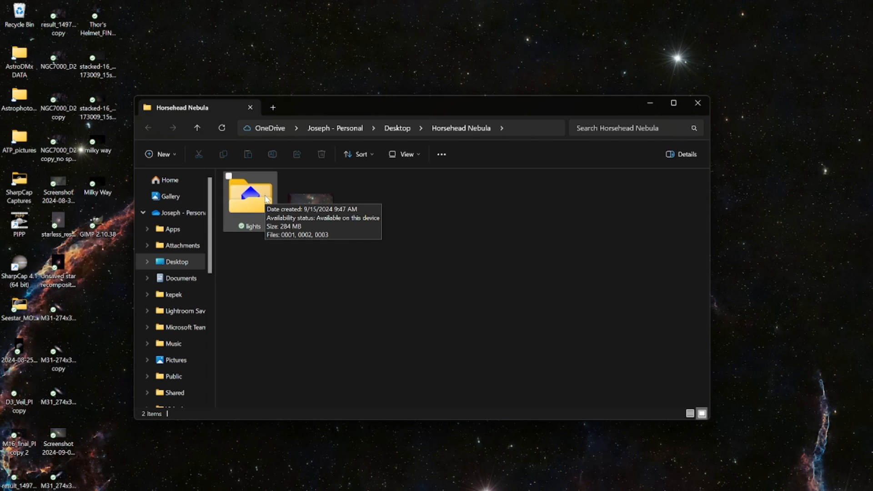
double_click(266, 199)
mouse_move(266, 199)
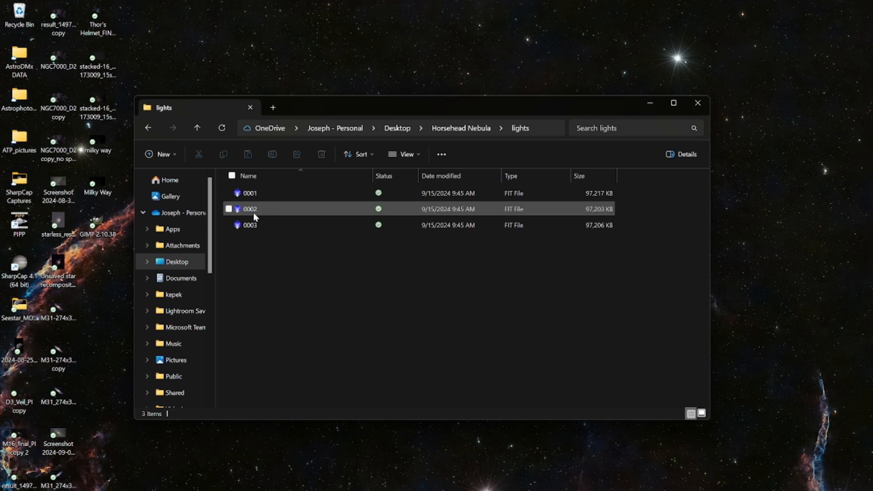
left_click(196, 129)
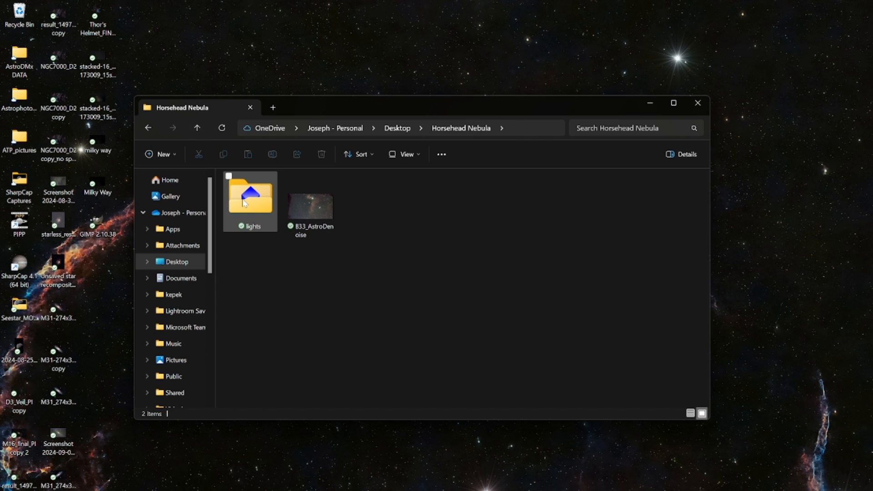
double_click(261, 207)
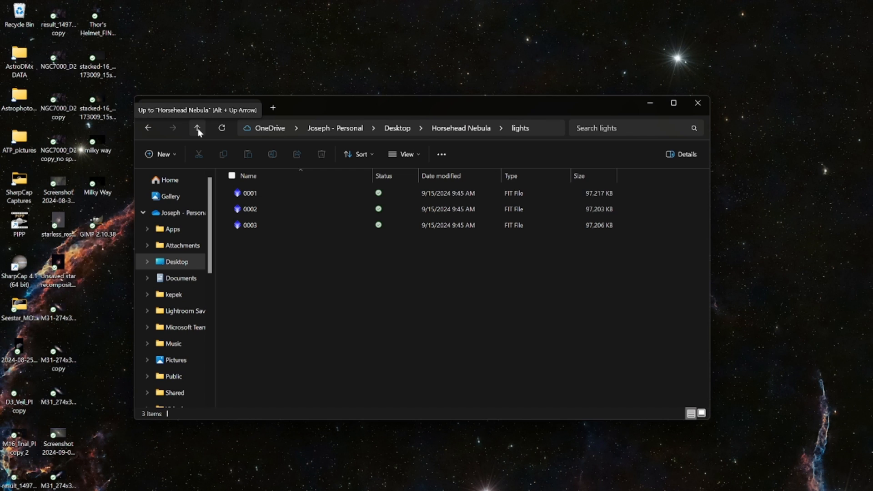
left_click(198, 131)
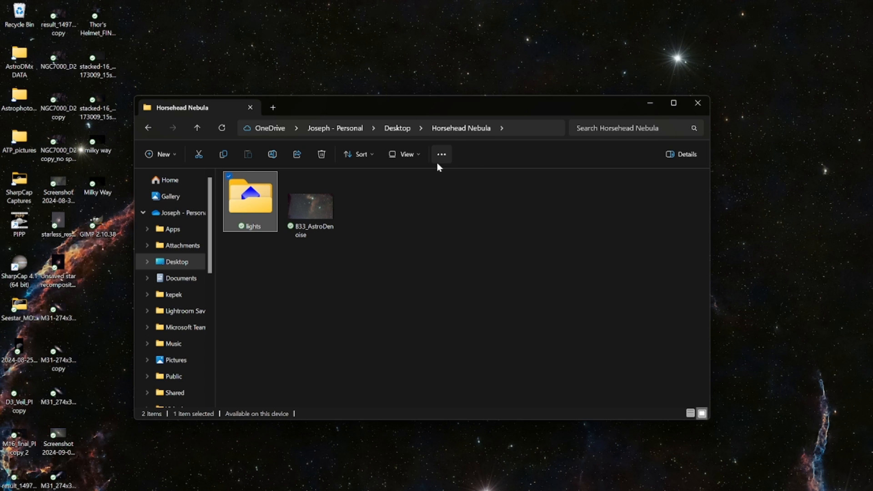
double_click(245, 207)
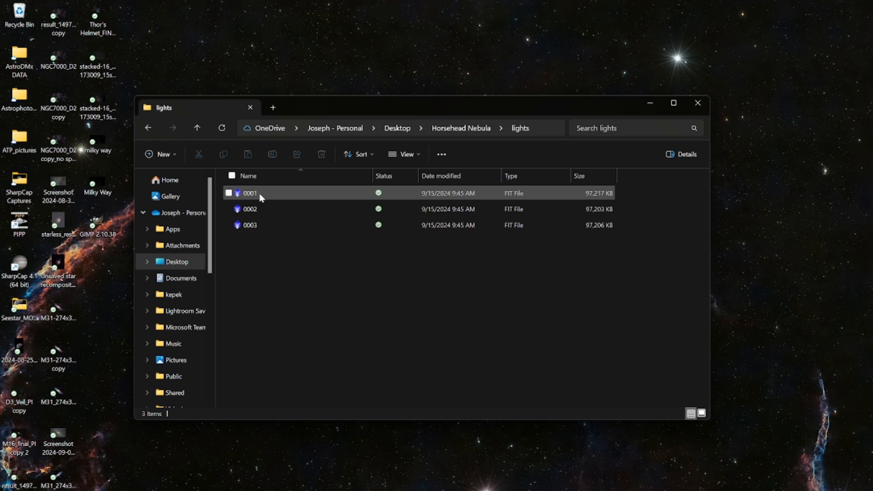
left_click(650, 103)
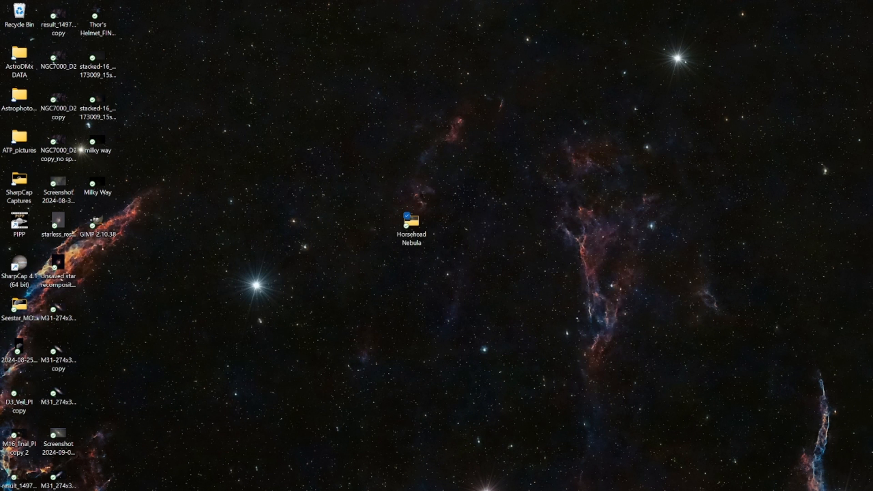
- Switch to Siril, set the Horsehead Nebula folder as working directory and run the OSC_Preprocessing_WithoutDBF script
key("alt+Tab")
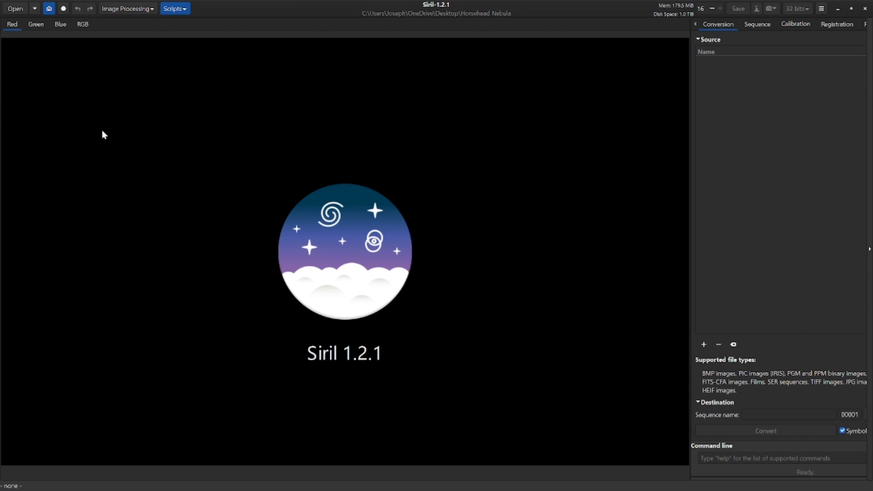
left_click(49, 9)
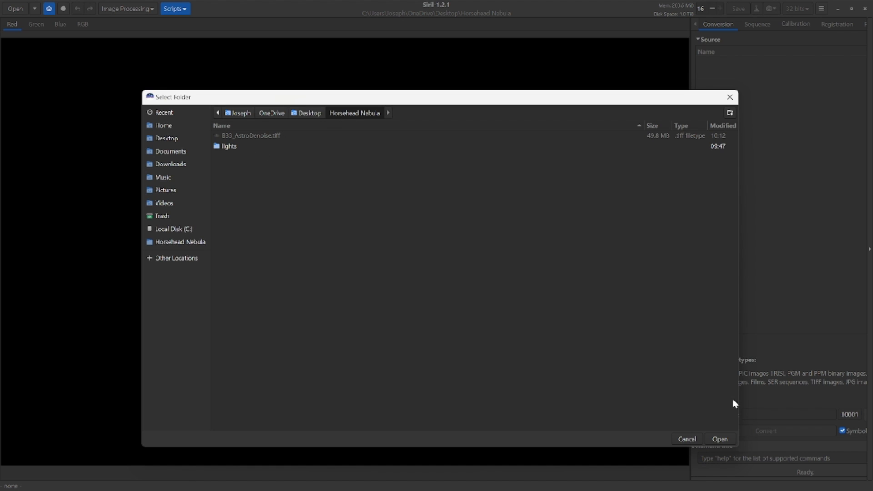
left_click(720, 439)
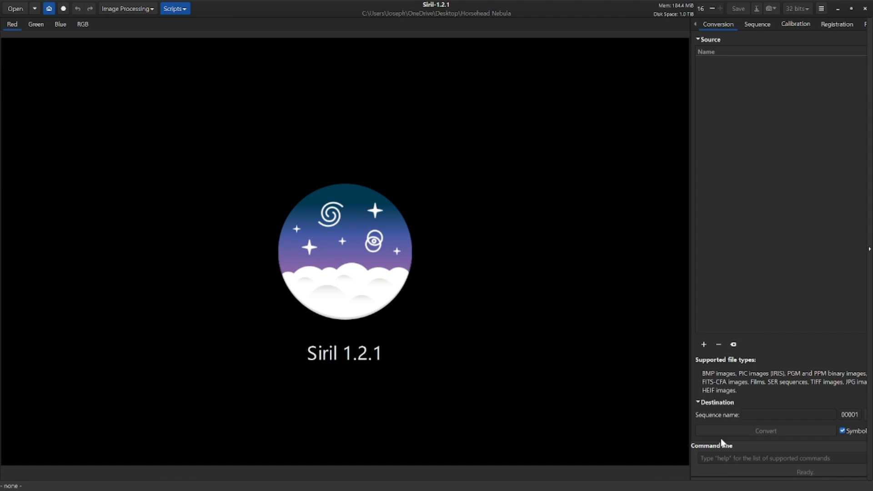
left_click(181, 9)
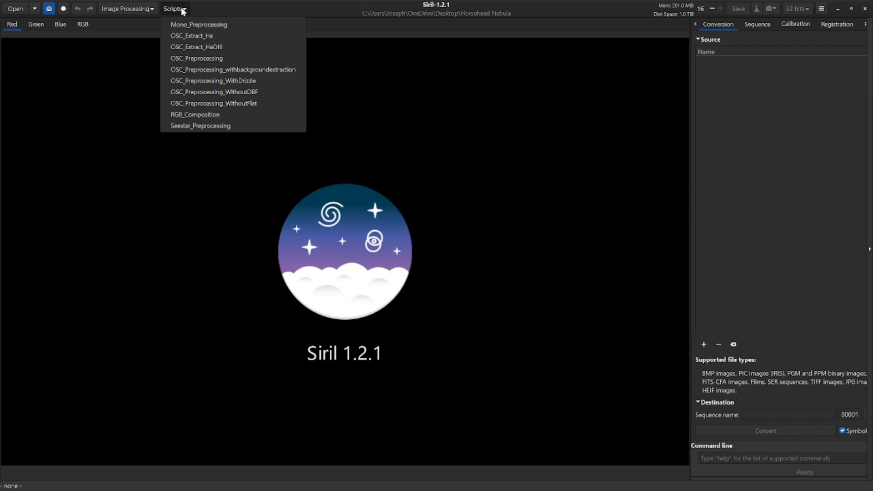
left_click(224, 92)
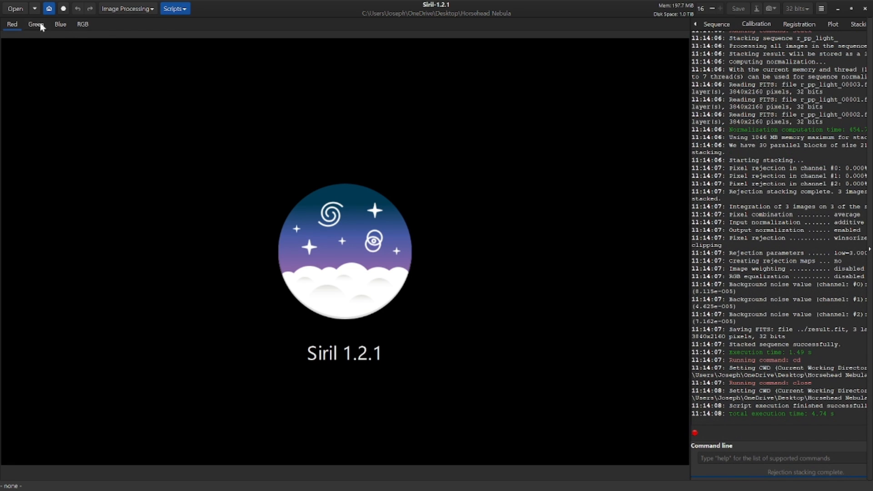
- Open the stacked image result.fit and set its display mode to AutoStretch
left_click(17, 8)
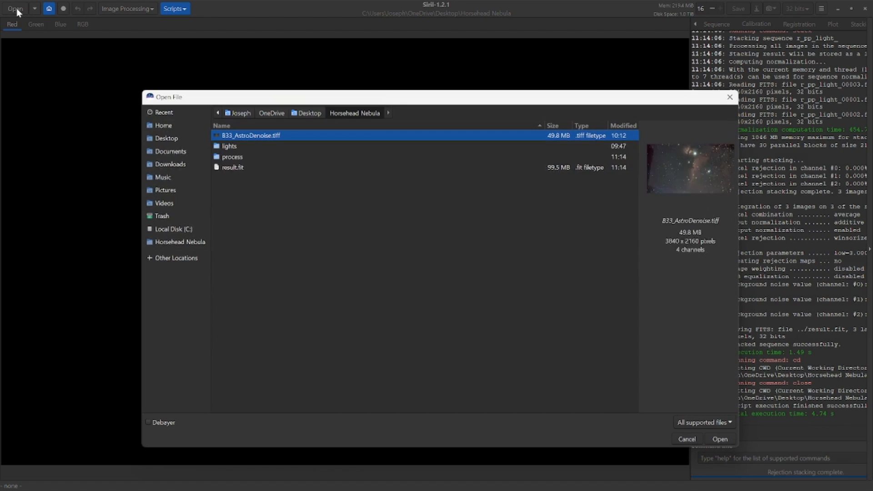
left_click(229, 168)
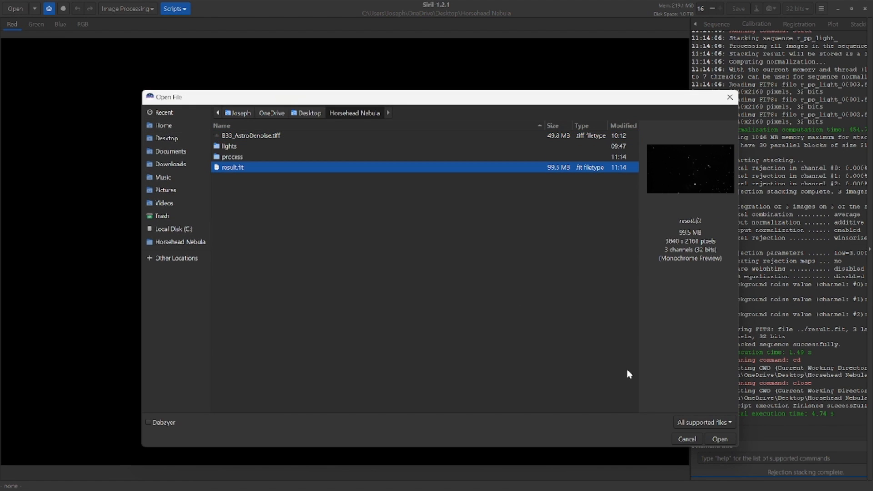
left_click(719, 439)
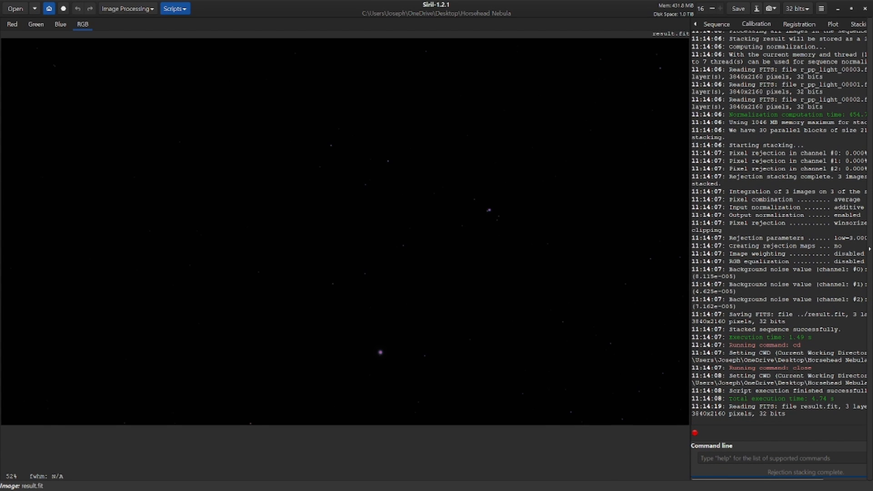
left_click(610, 490)
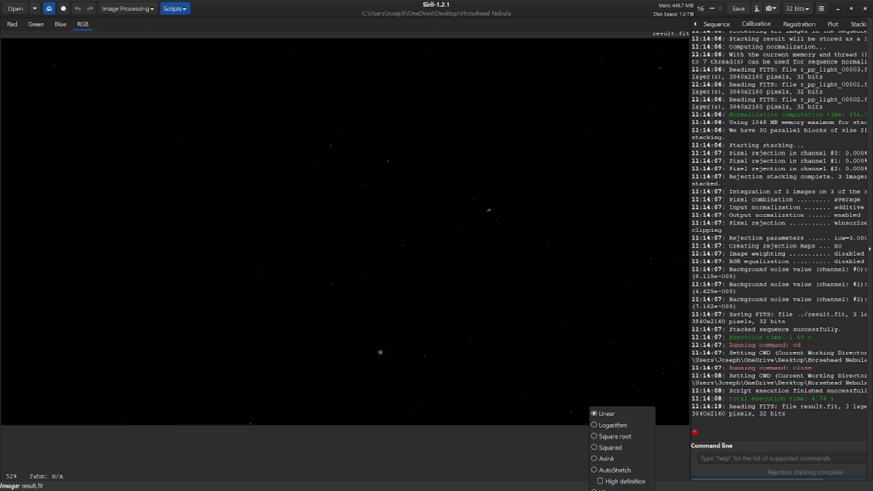
left_click(611, 471)
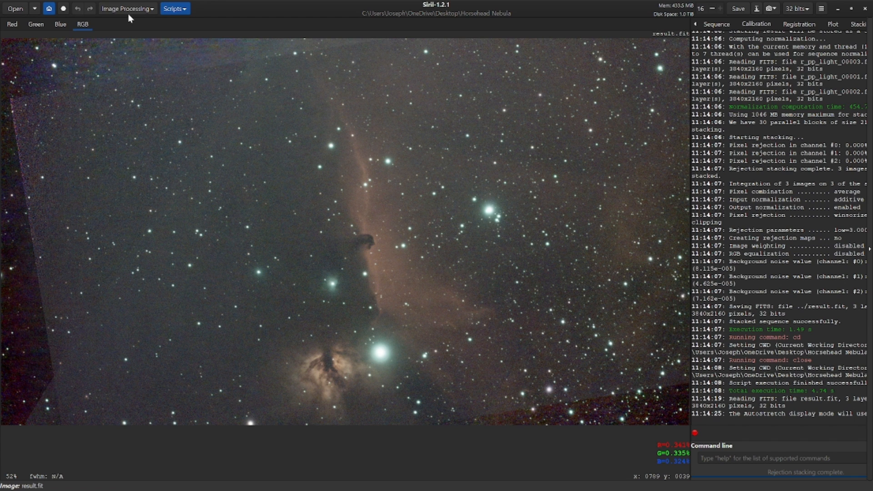
- Remove the green noise from the image using the Average Neutral protection method with lightness preserved
left_click(146, 9)
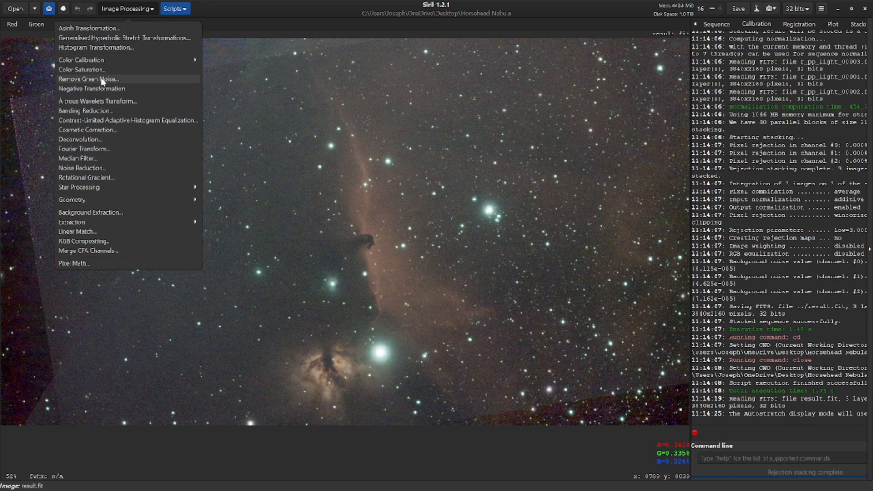
left_click(102, 80)
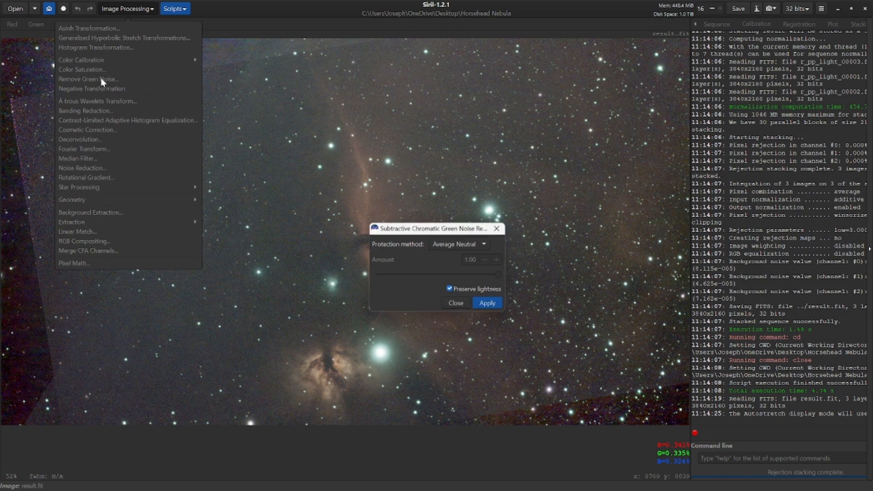
left_click(482, 304)
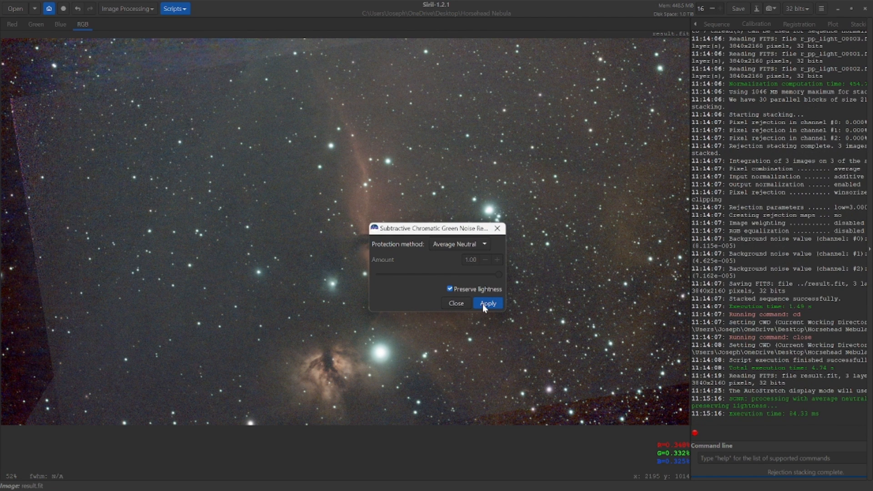
left_click(456, 304)
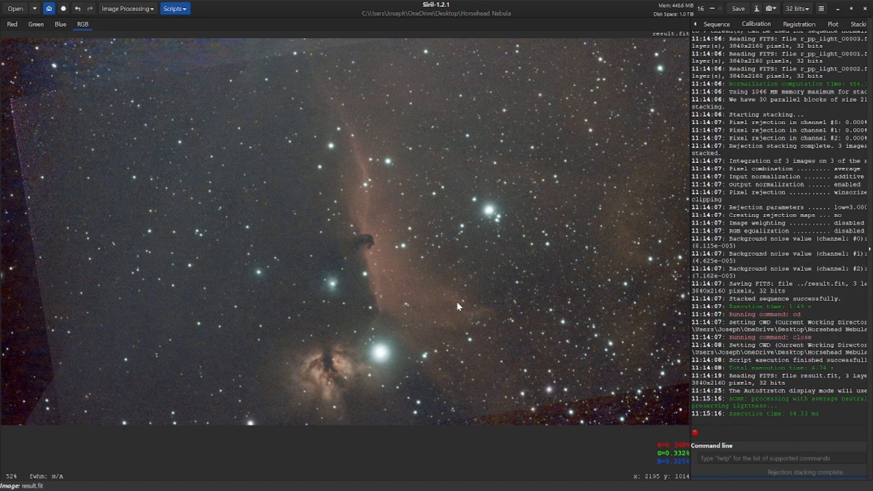
- Run Photometric Color Calibration on the image, using Horsehead Nebula as the target looked up in SIMBAD
left_click(141, 10)
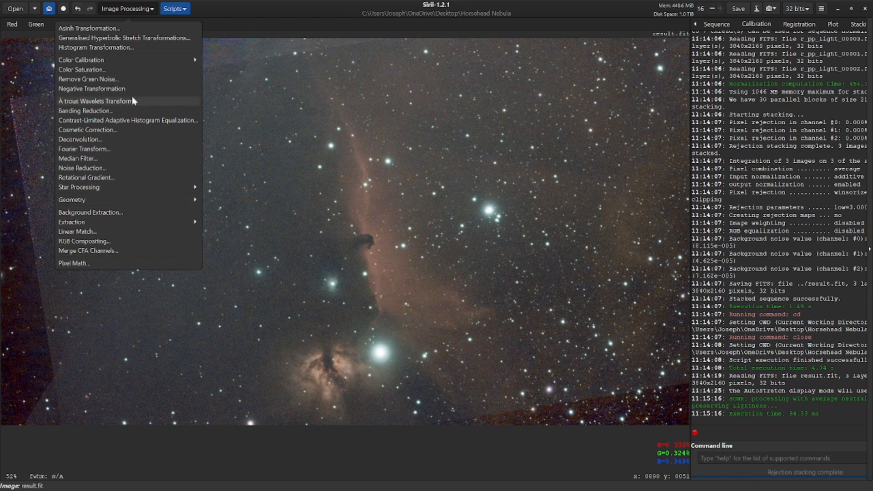
left_click(126, 61)
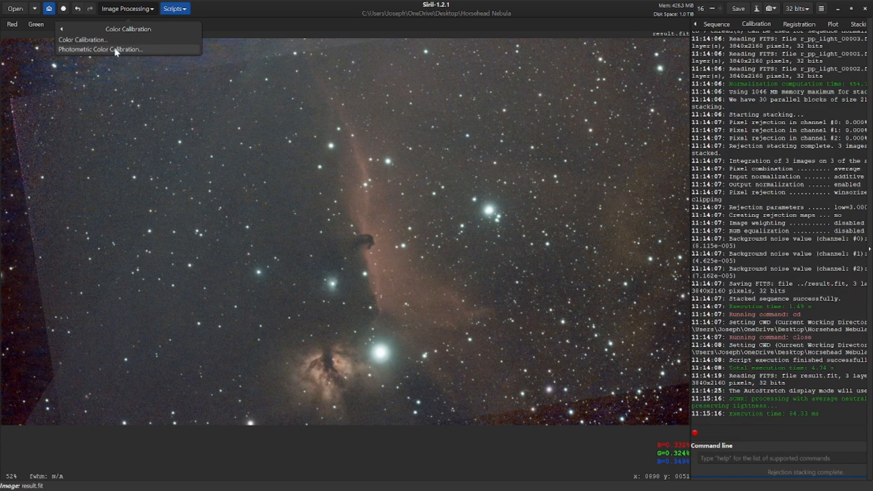
left_click(116, 50)
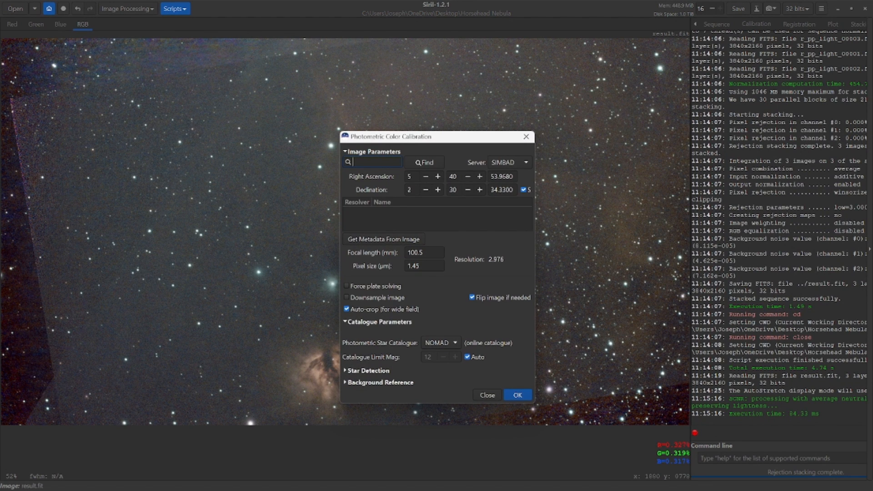
type("Horseh")
type("ea")
type("d Neb")
type("ula")
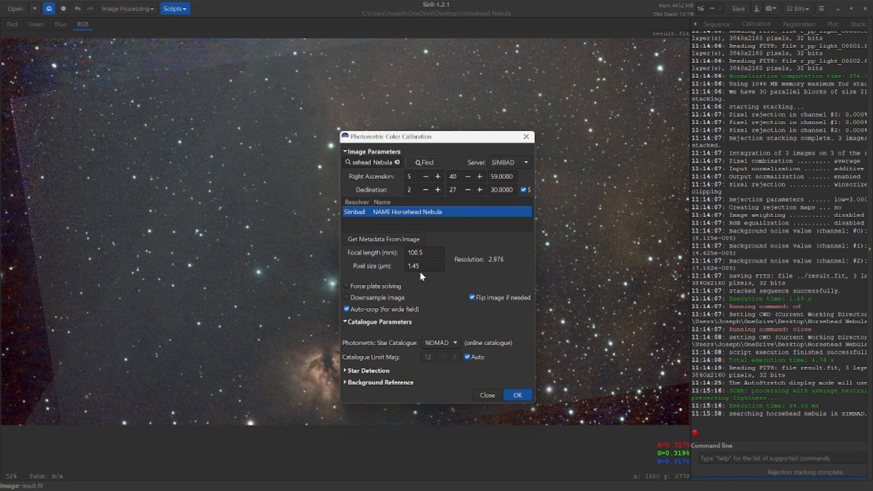
left_click(516, 395)
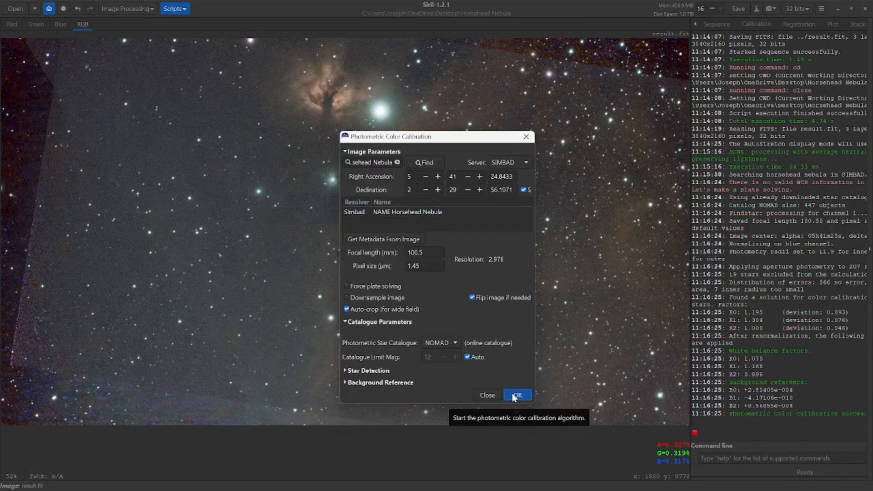
left_click(489, 393)
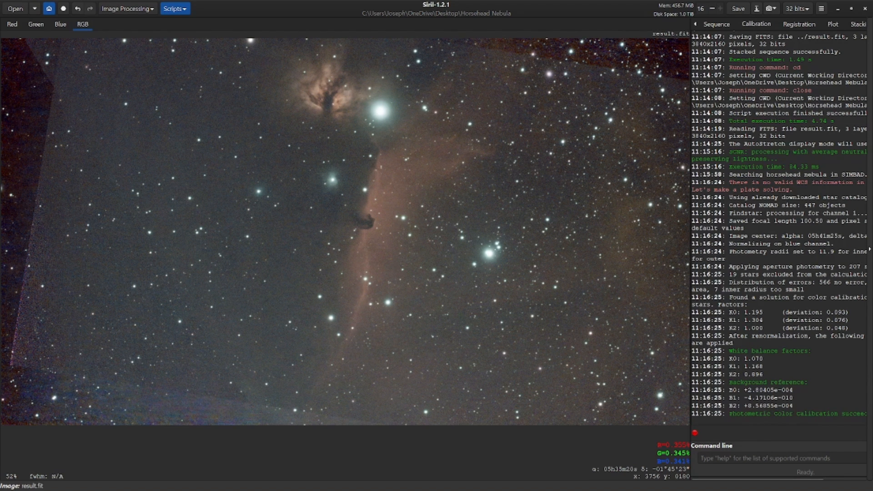
- Save the calibrated image as Barnard33 in 32-bit floating point FITS format, keeping the non-linear viewer mode
left_click(756, 9)
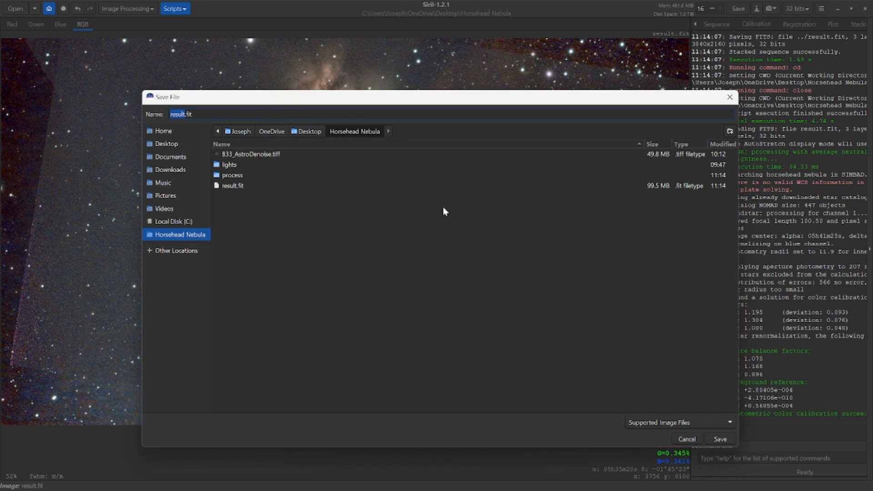
type("Barnard33")
left_click(721, 439)
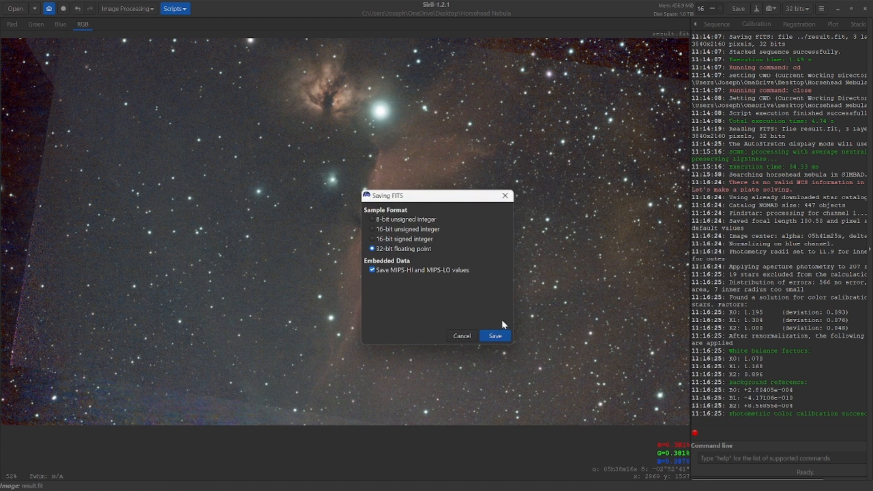
left_click(495, 338)
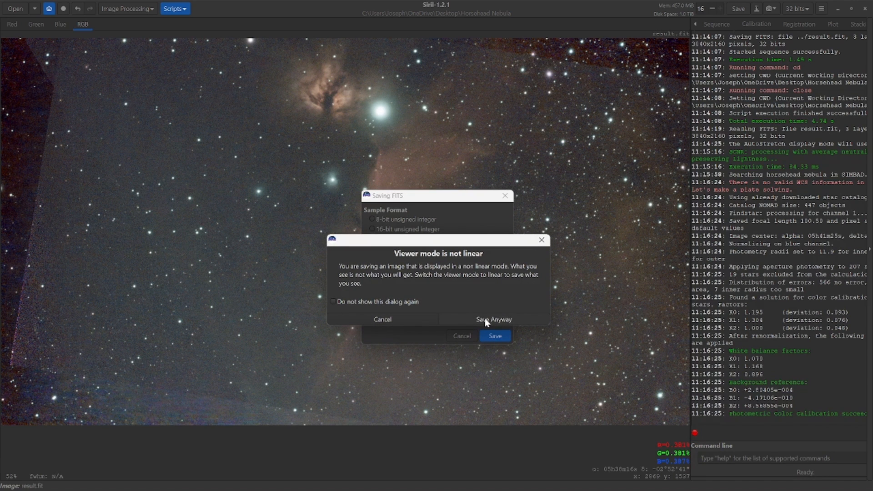
left_click(485, 320)
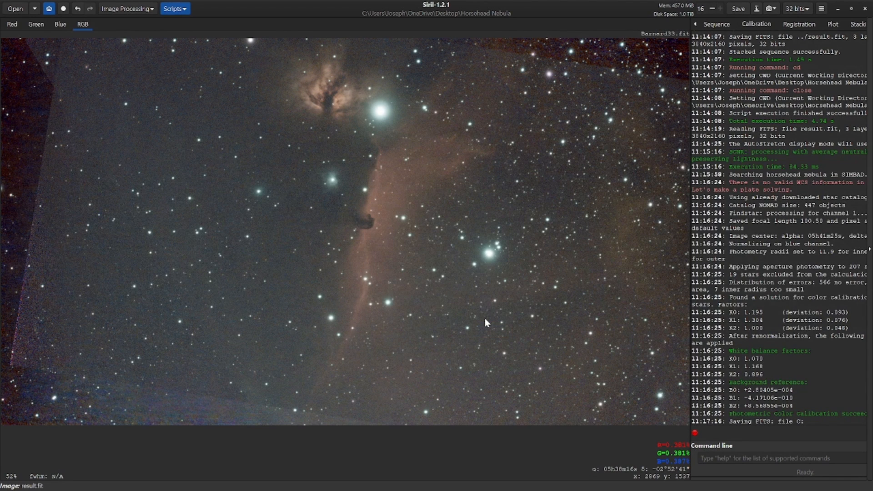
- Switch to the web browser and look at the AstroDenoise 0.5.2 release page and the GIMP download search results
left_click(838, 9)
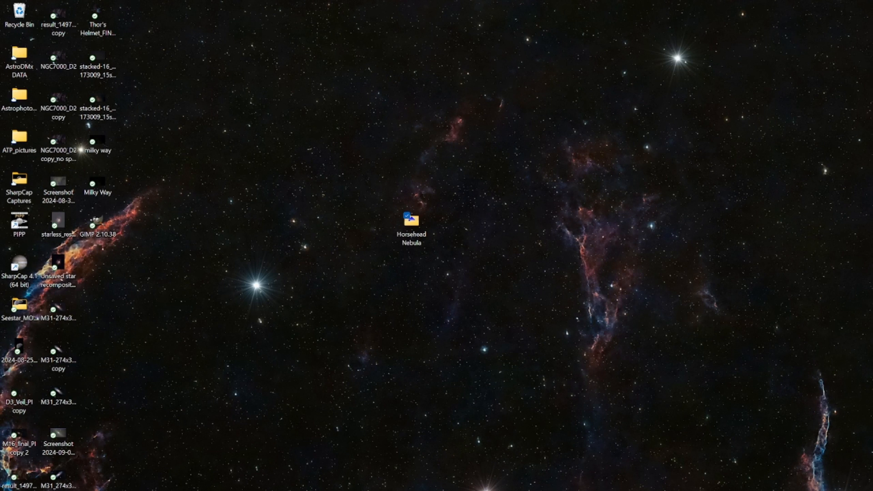
left_click(483, 489)
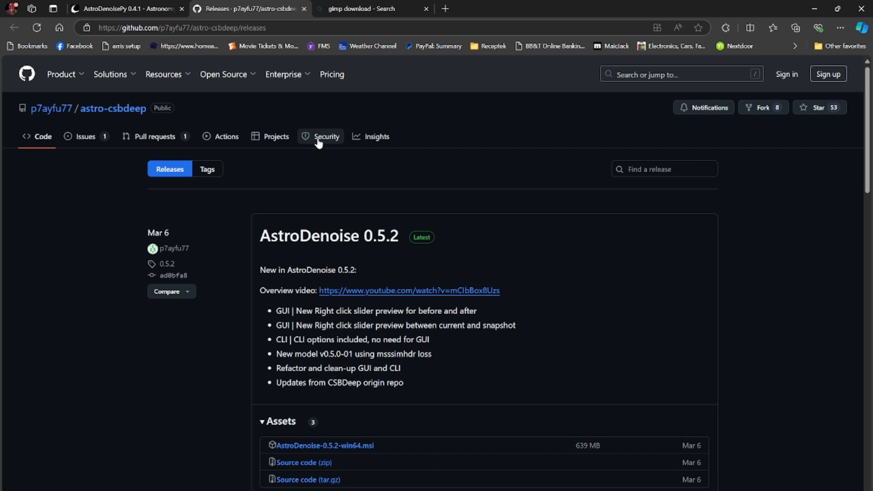
left_click(365, 10)
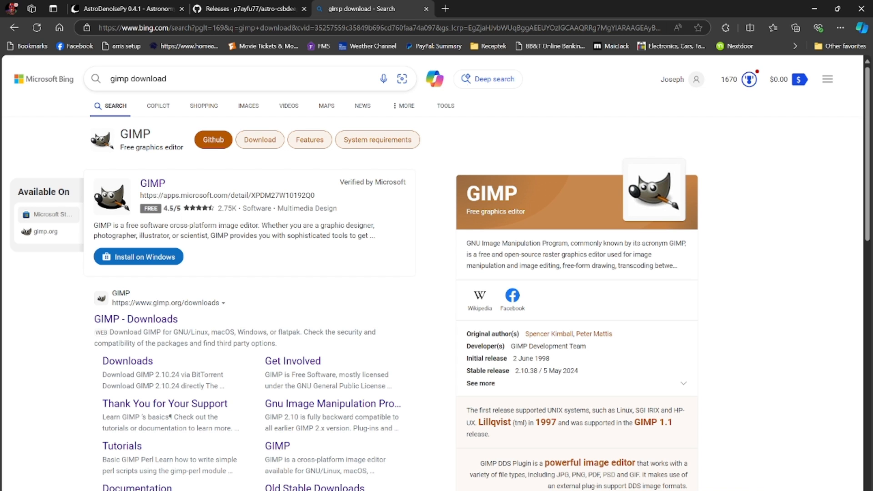
left_click(814, 9)
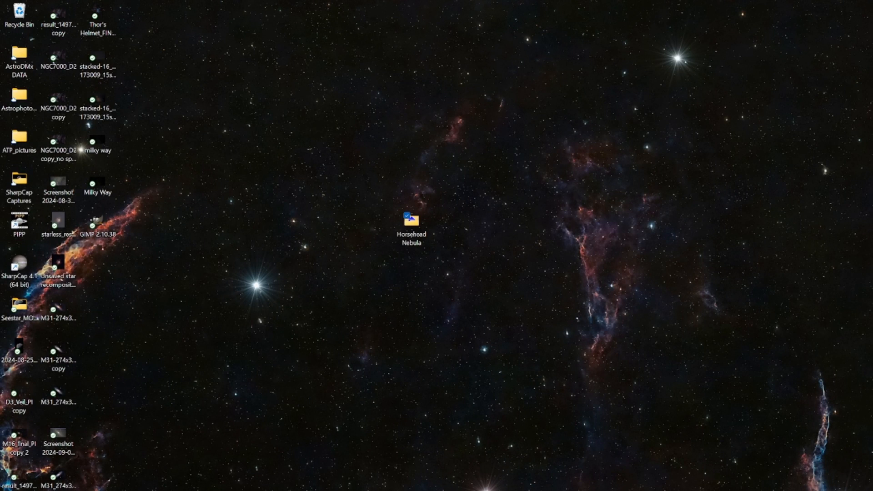
- Switch to AstroDenoise and load the Barnard33 FIT image from the Horsehead Nebula folder
left_click(663, 473)
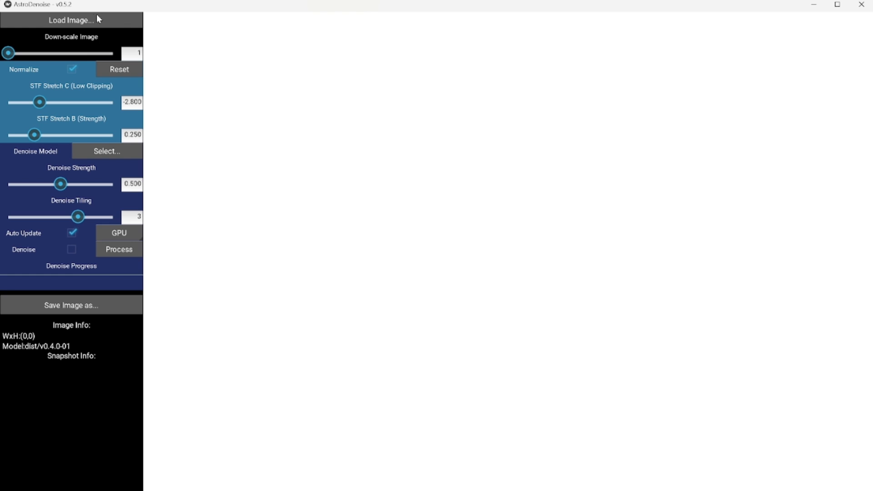
left_click(86, 20)
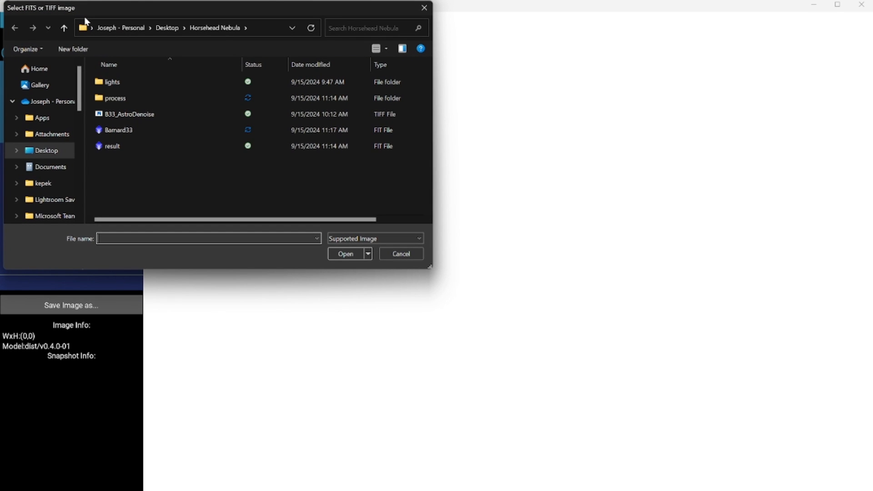
double_click(132, 130)
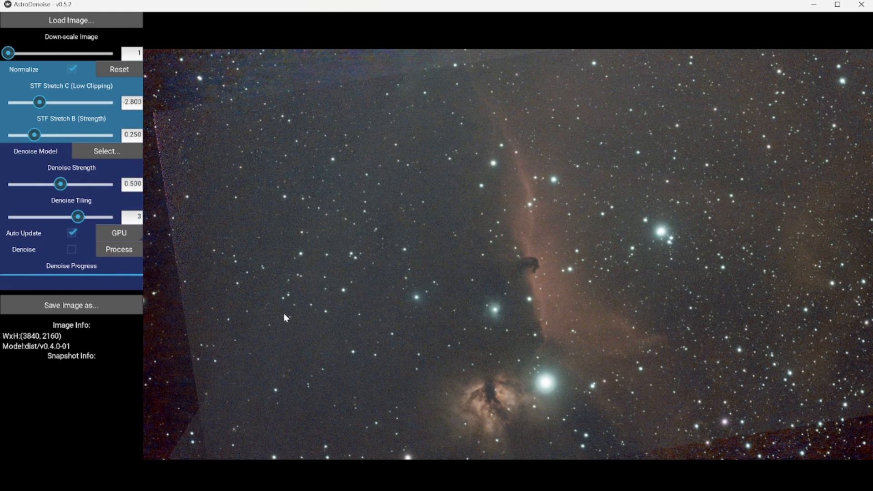
- Denoise the loaded nebula image, keeping the denoise strength at 0.500 and the tiling at 3
scroll(541, 221, "up", 5)
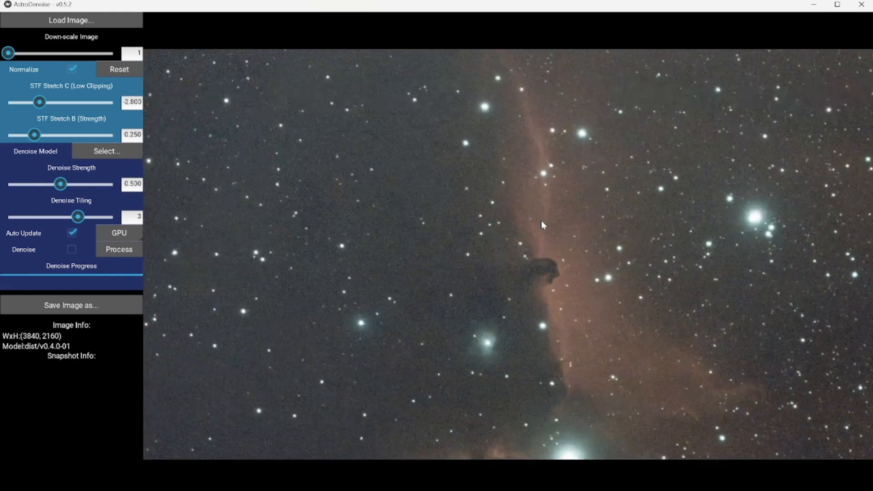
scroll(541, 222, "up", 2)
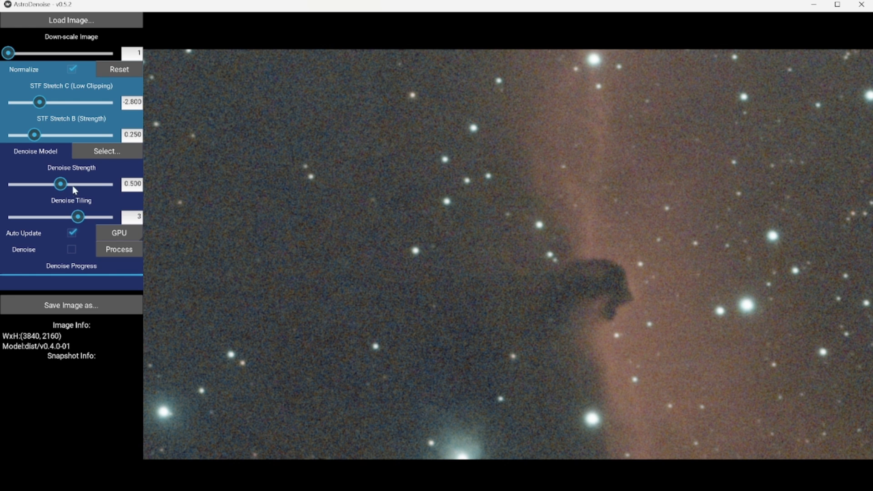
left_click(71, 250)
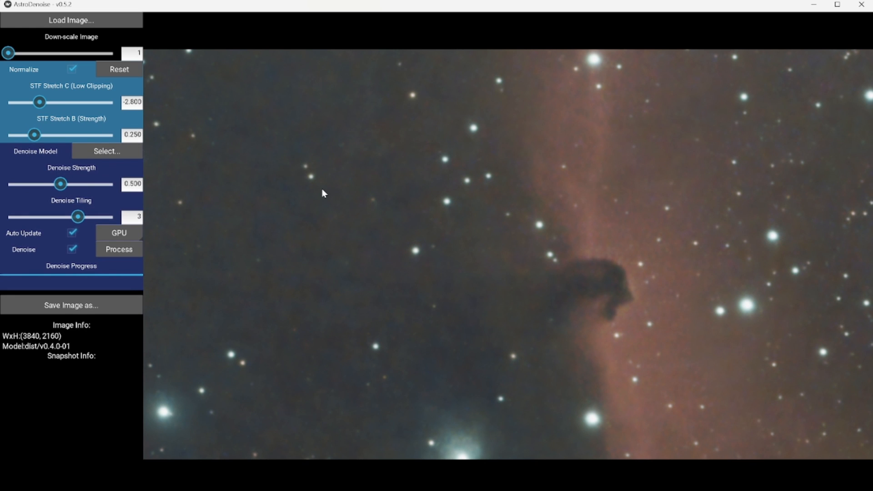
scroll(324, 194, "down", 5)
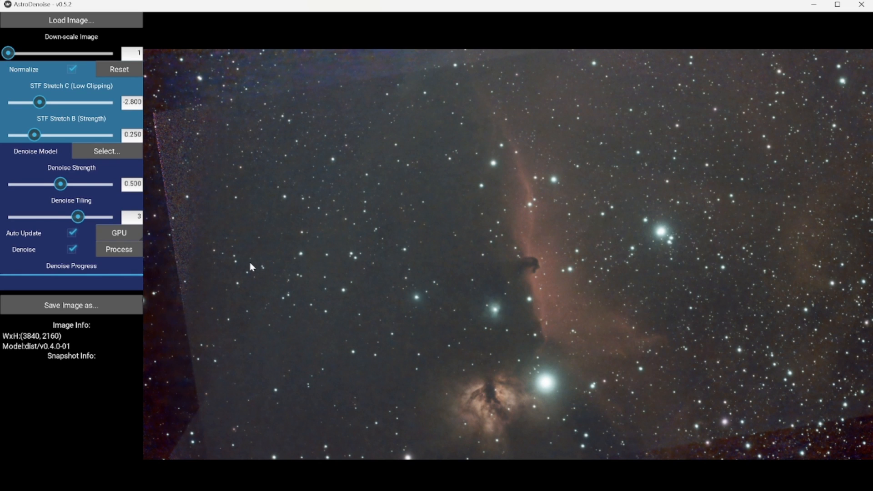
left_click(76, 306)
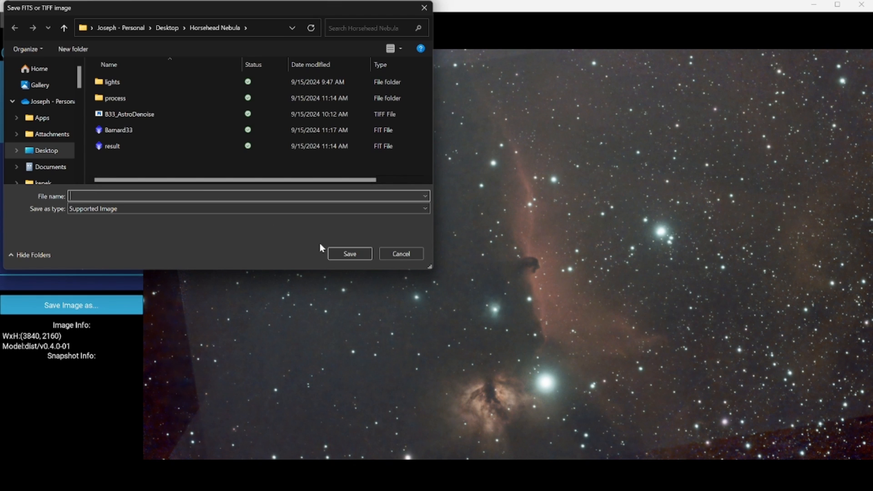
left_click(408, 254)
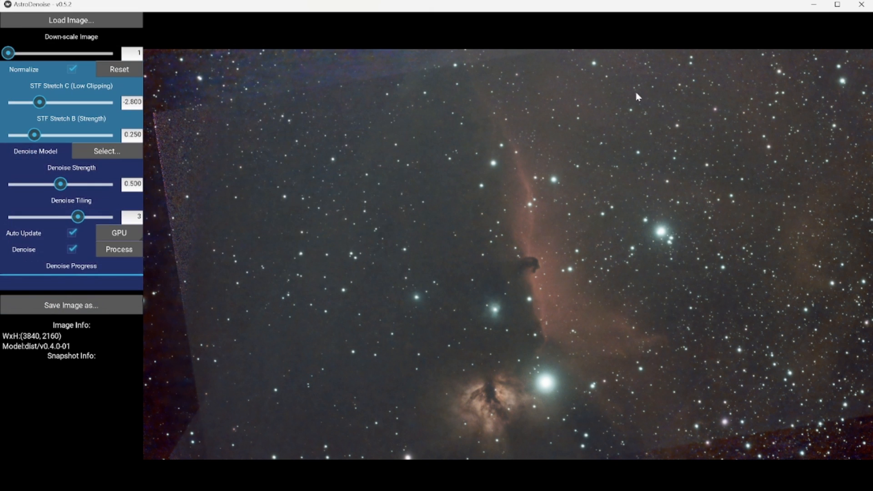
- Switch to GIMP with the denoised B33_AstroDenoise TIFF image
left_click(814, 9)
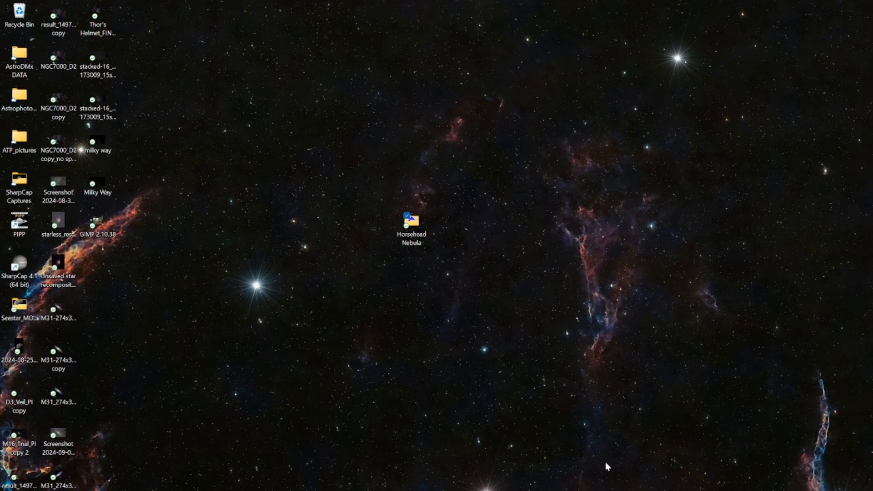
left_click(640, 487)
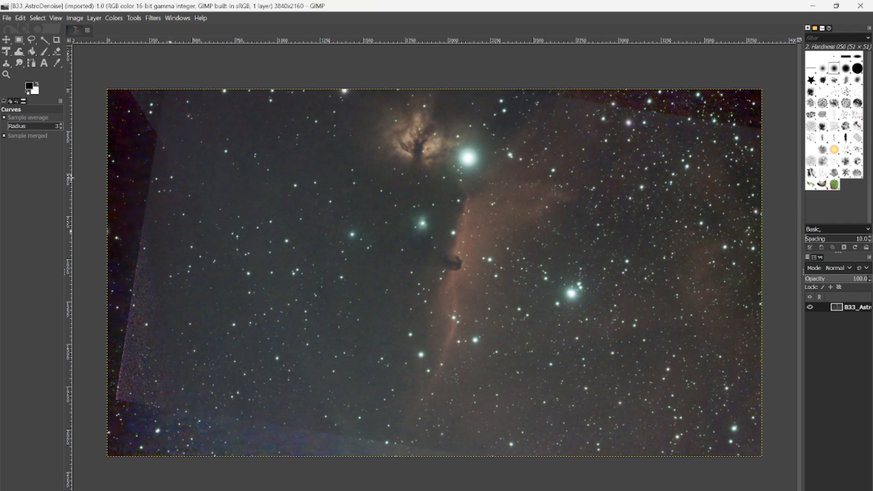
left_click(7, 19)
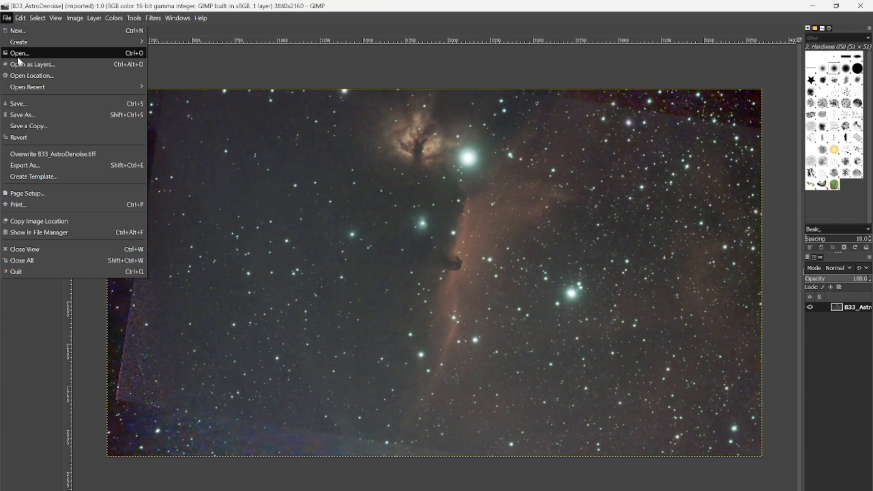
left_click(244, 72)
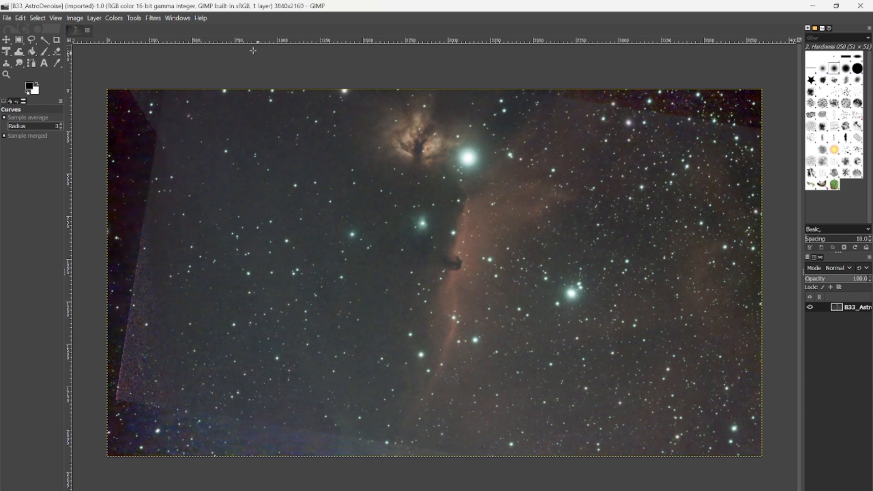
- Select the stars by color, sampling the bright star above the Horsehead and a smaller star beside it
left_click(134, 18)
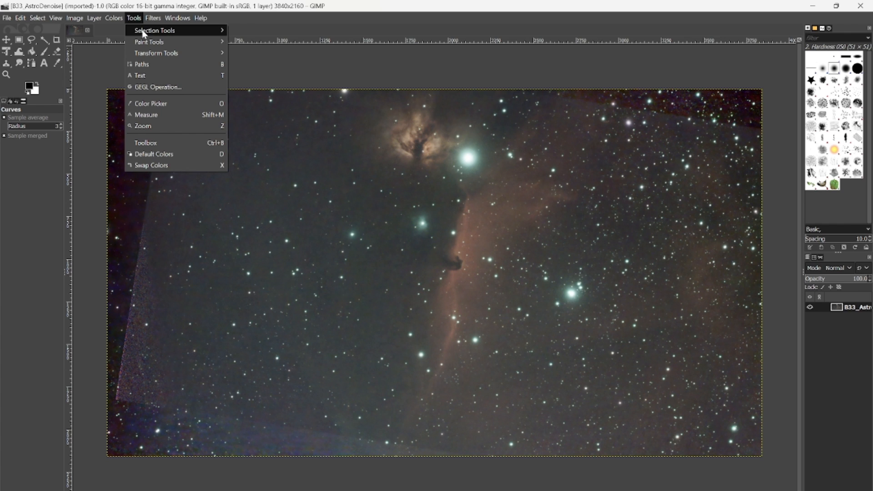
mouse_move(153, 30)
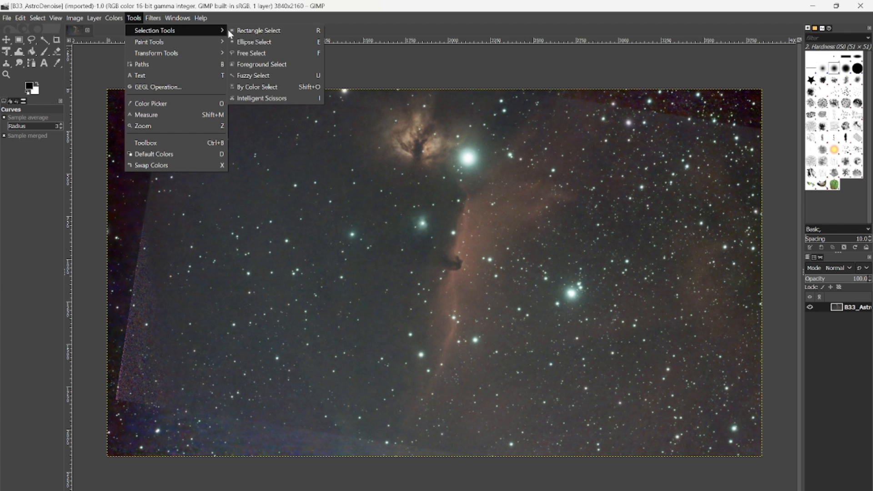
left_click(257, 87)
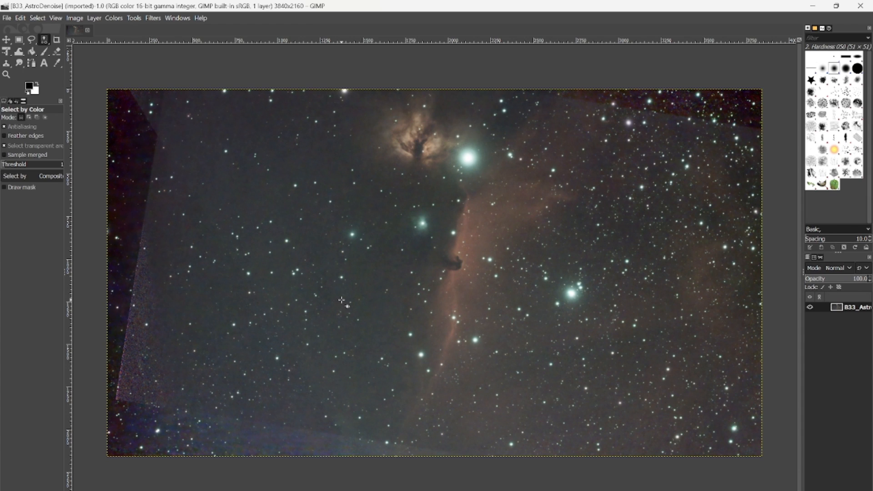
scroll(469, 247, "up", 5)
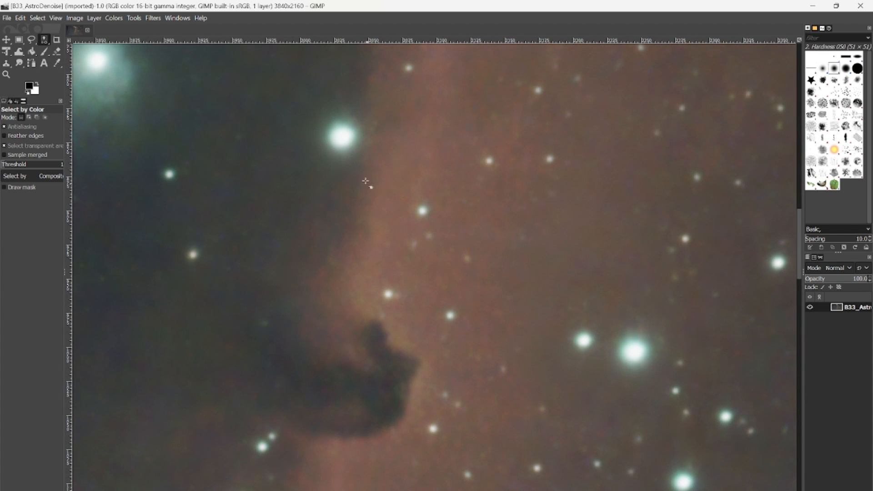
left_click(342, 138)
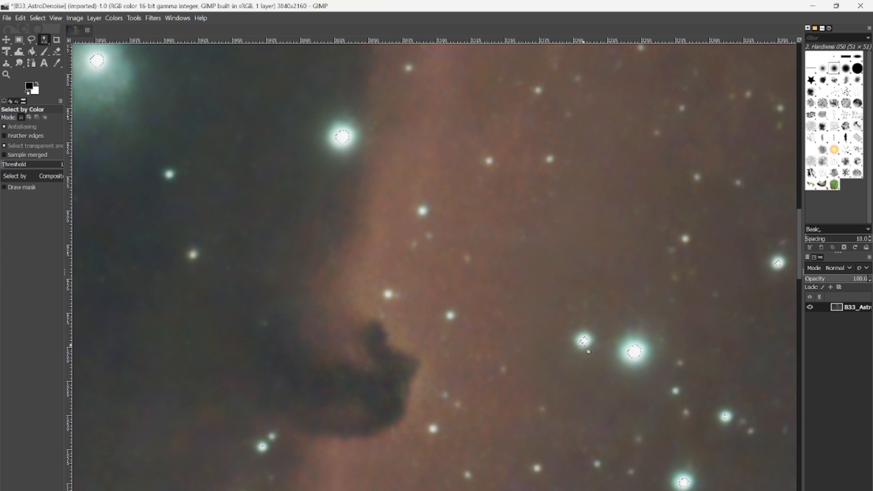
left_click(423, 211)
right_click(691, 160)
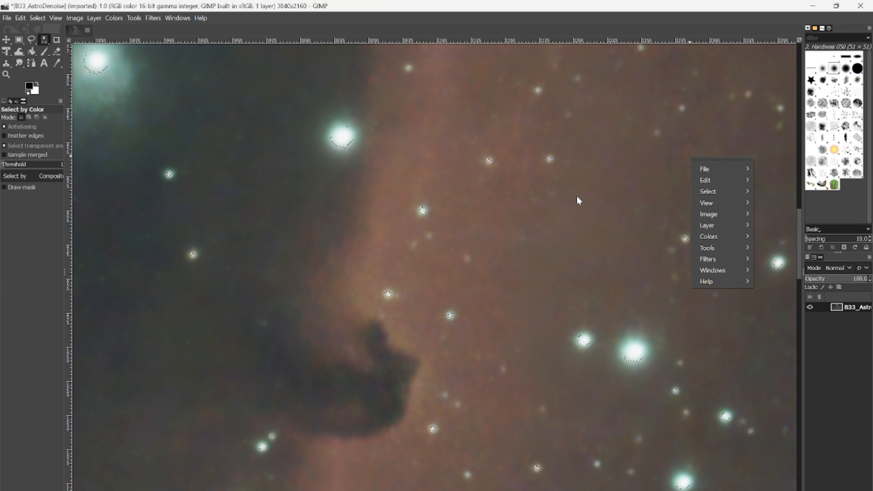
left_click(587, 146)
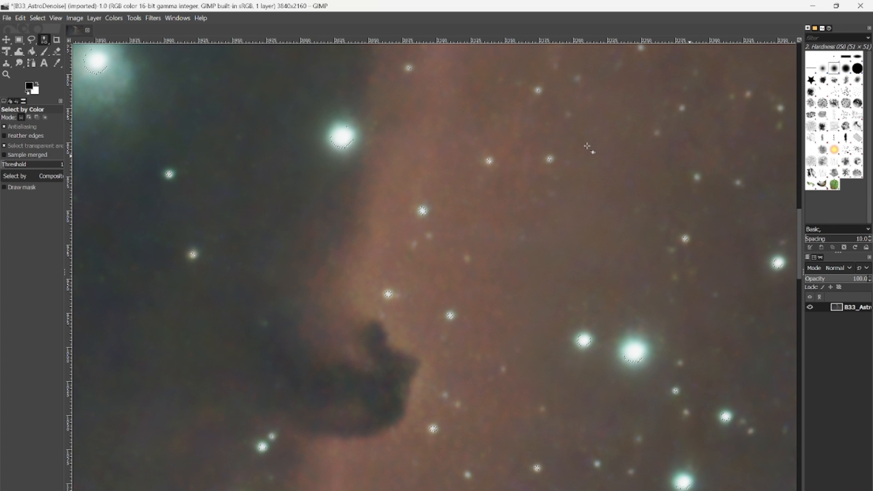
- Sample the large bright star to the right of the Horsehead with Select by Color
scroll(587, 146, "down", 3)
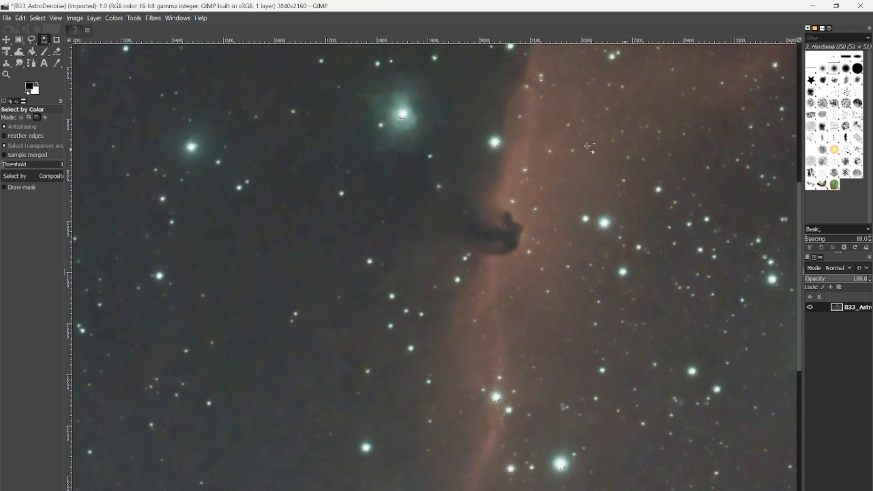
scroll(587, 146, "down", 3)
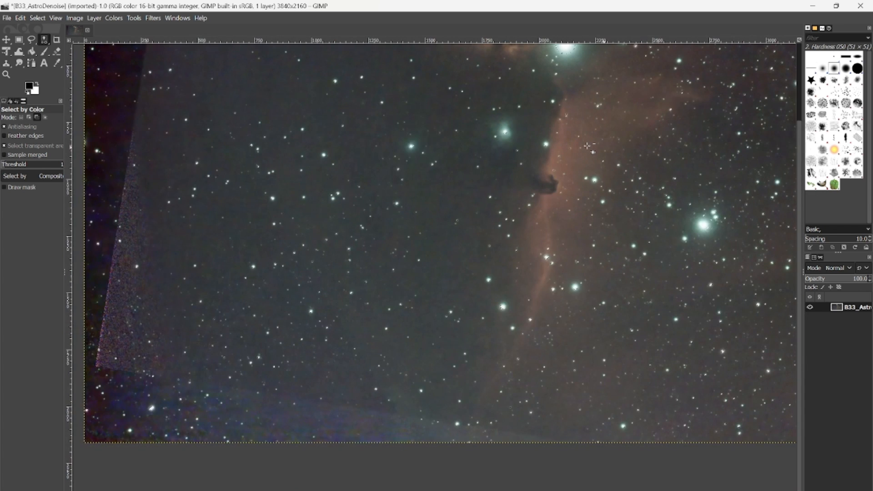
scroll(587, 146, "down", 1)
scroll(586, 146, "up", 2)
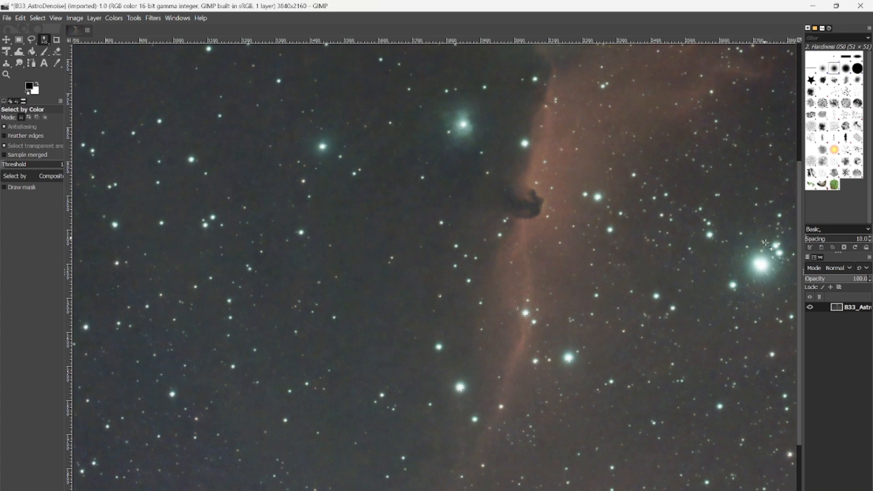
left_click(760, 266)
- Grow the star selection by a few pixels so it covers more of each star
left_click(38, 18)
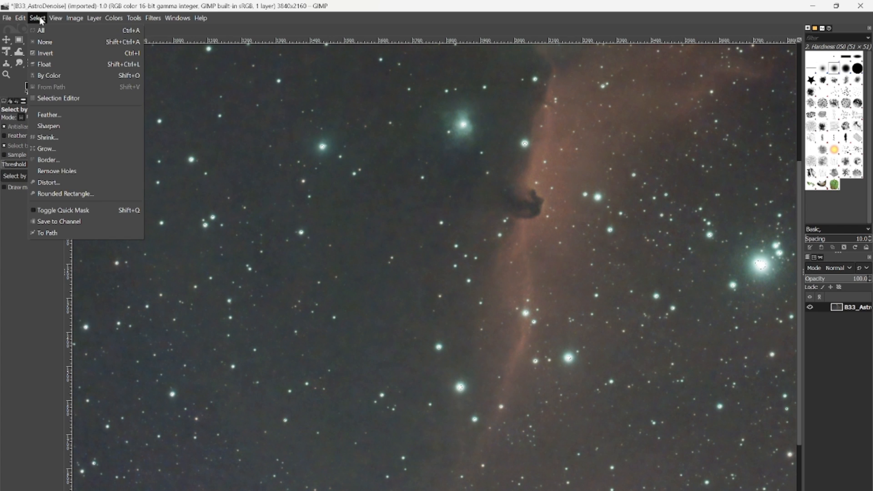
left_click(45, 148)
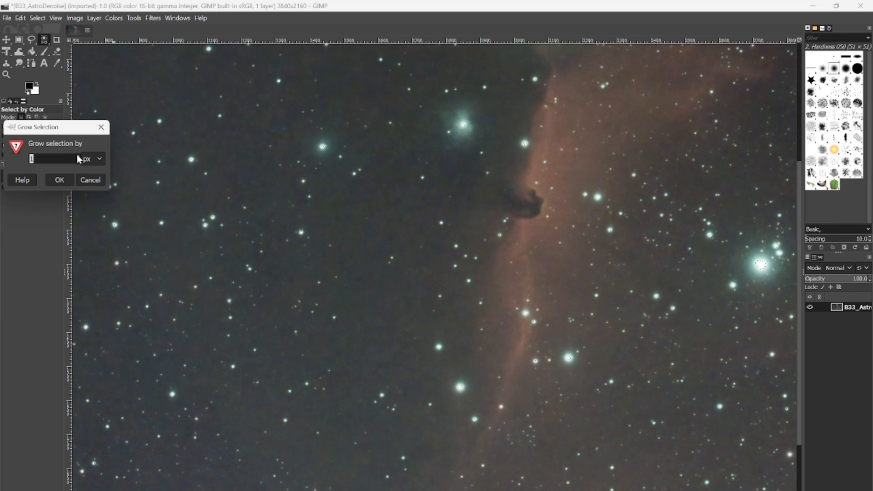
type("5")
left_click(78, 160)
left_click(78, 159)
left_click(77, 156)
left_click(78, 160)
left_click(78, 161)
left_click(79, 156)
left_click(78, 156)
left_click(78, 160)
left_click(78, 160)
left_click(78, 160)
left_click(78, 160)
left_click(77, 156)
left_click(77, 155)
left_click(66, 180)
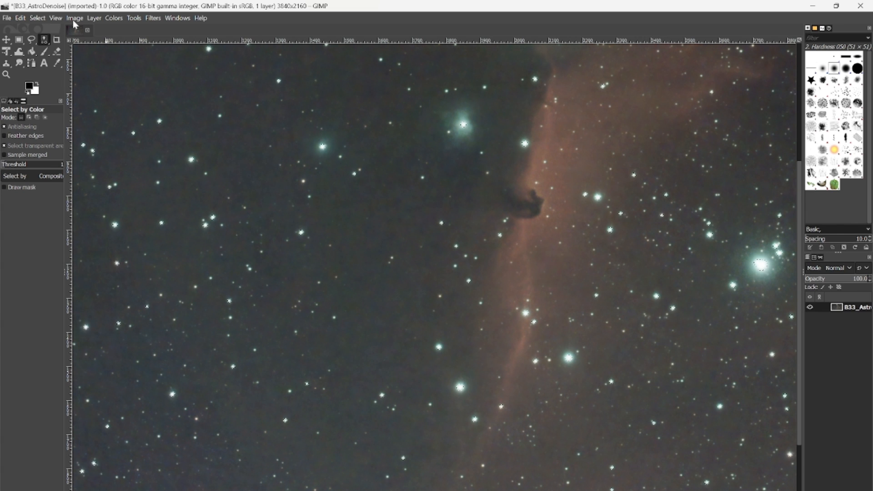
- Feather the star selection by 5 px
left_click(39, 18)
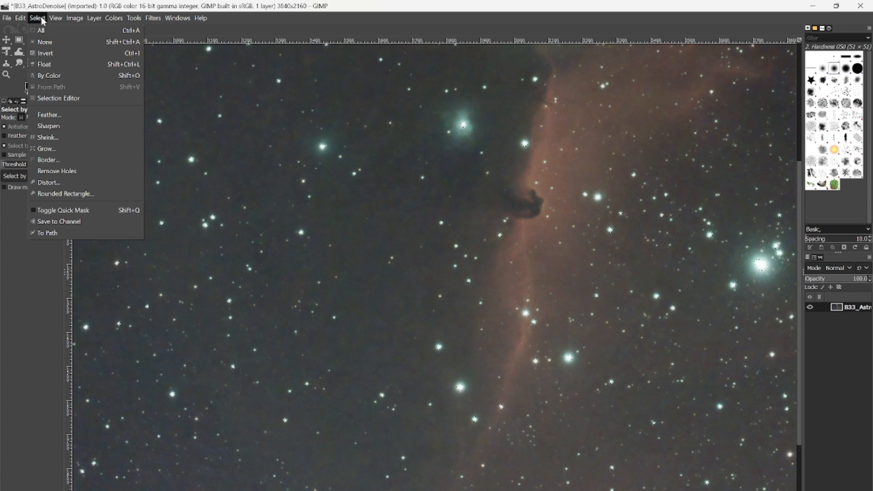
left_click(50, 115)
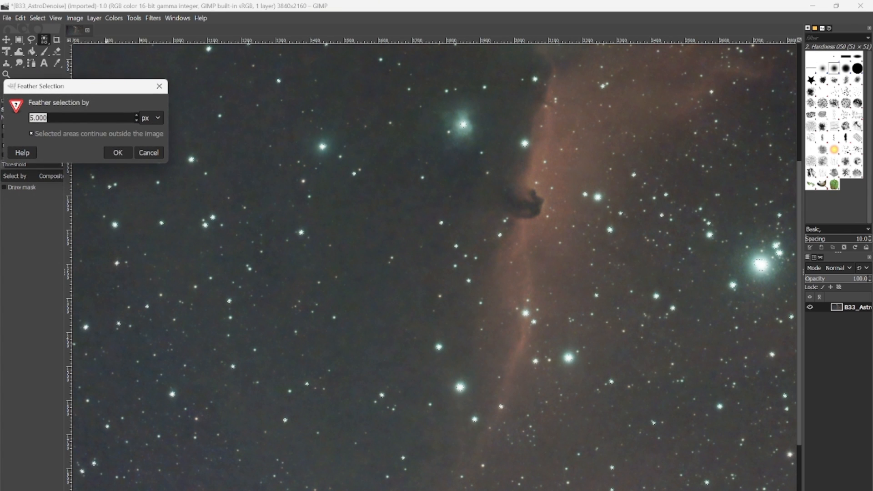
left_click(124, 150)
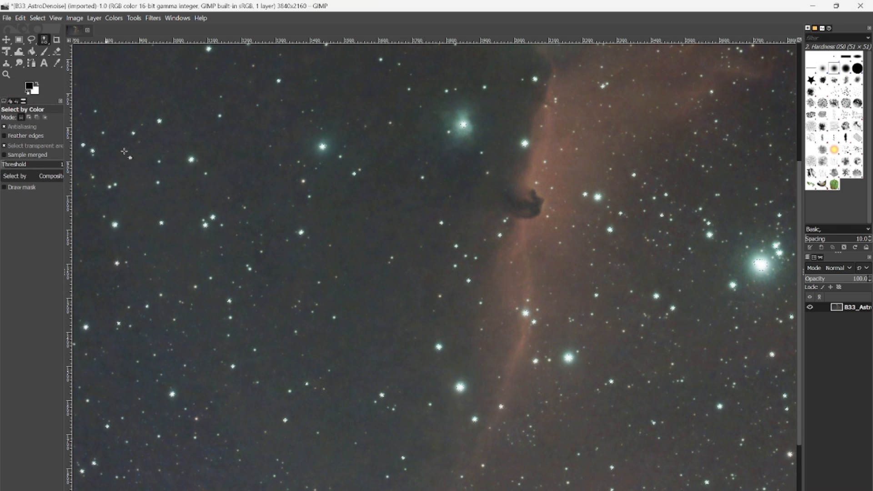
- Apply Value Propagate to the selected stars in More black (smaller value) mode, comparing the effect in a split view across the Horsehead
left_click(155, 20)
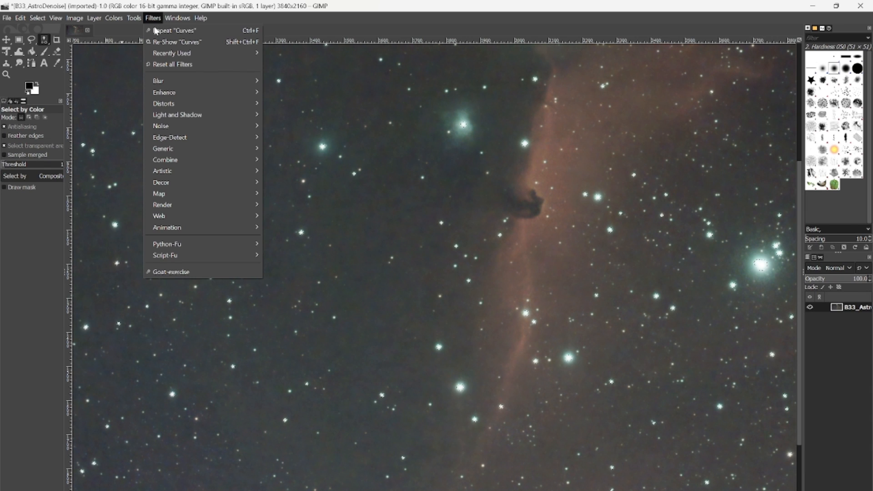
mouse_move(170, 103)
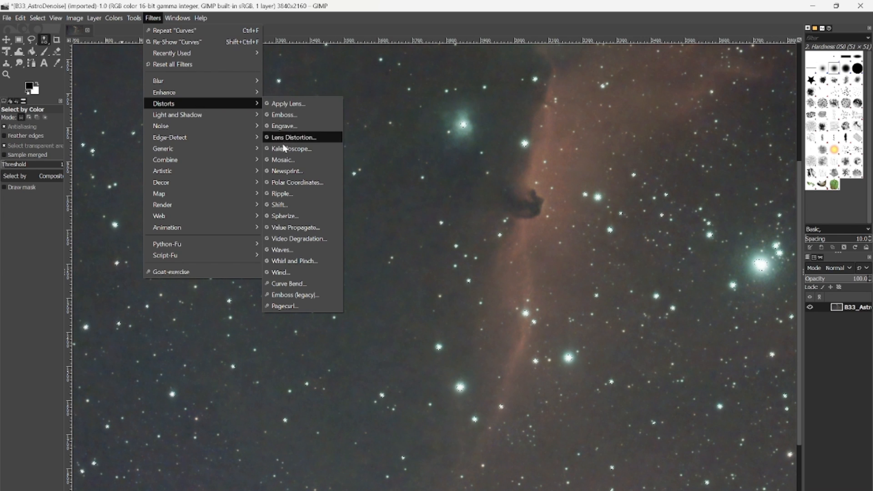
left_click(296, 228)
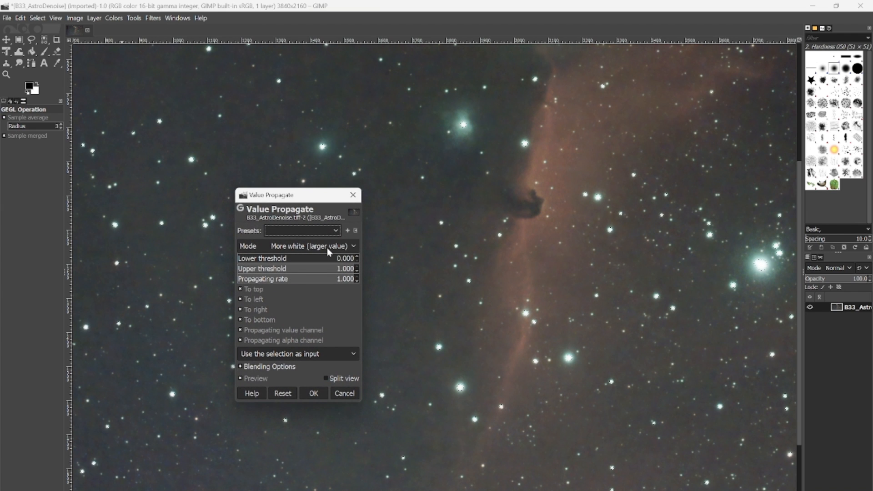
left_click(328, 248)
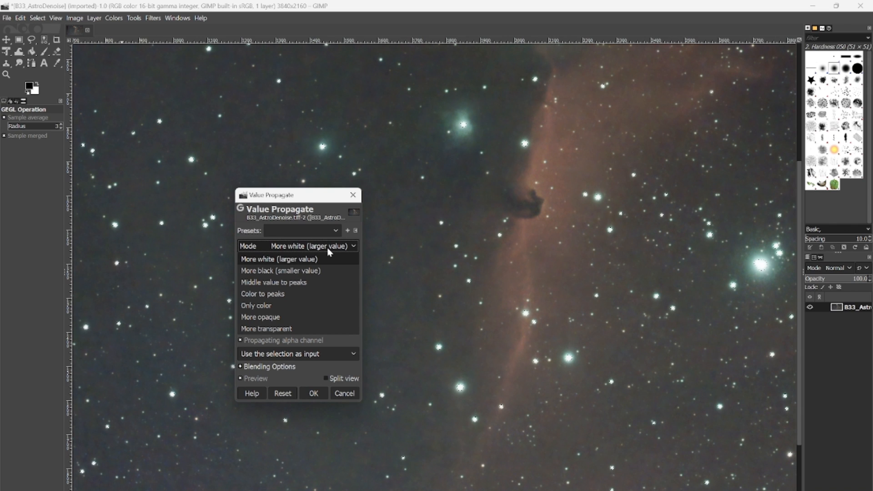
left_click(306, 271)
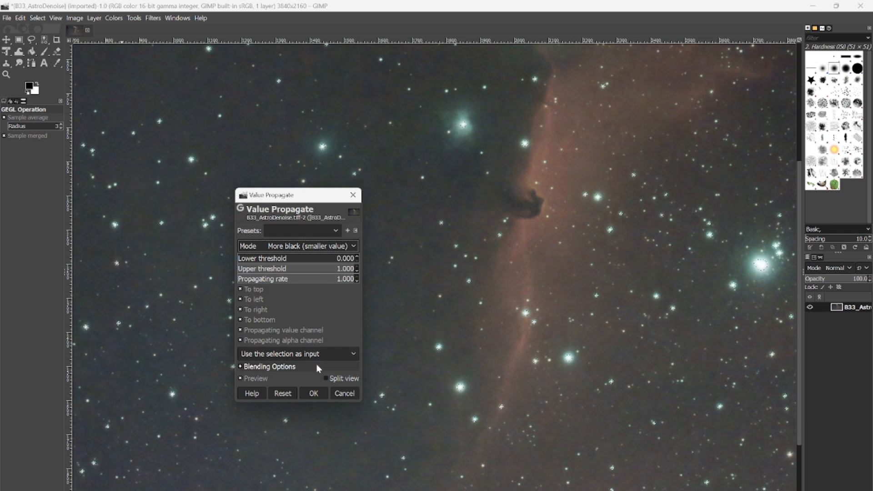
left_click(326, 378)
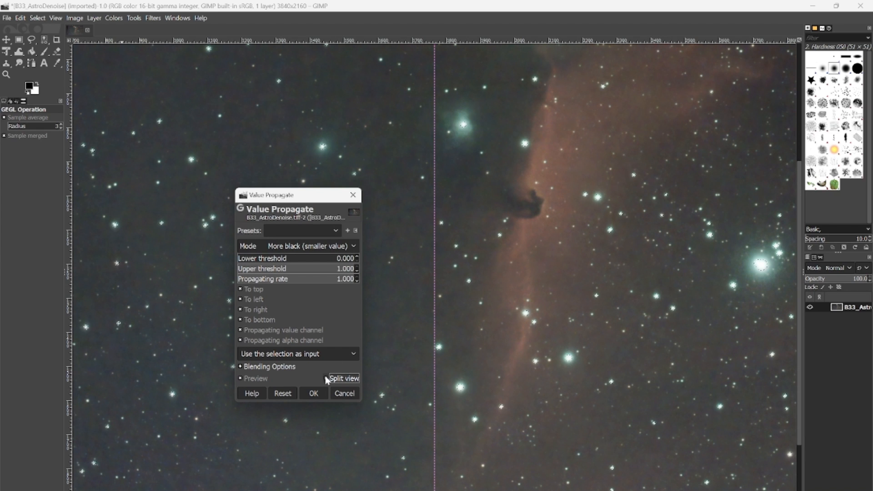
mouse_move(434, 207)
left_mouse_down()
mouse_move(568, 203)
mouse_move(629, 211)
mouse_move(534, 205)
mouse_move(706, 217)
mouse_move(552, 237)
mouse_move(598, 235)
mouse_move(637, 231)
mouse_move(446, 235)
mouse_move(717, 215)
mouse_move(493, 227)
mouse_move(651, 222)
mouse_move(545, 221)
left_mouse_up()
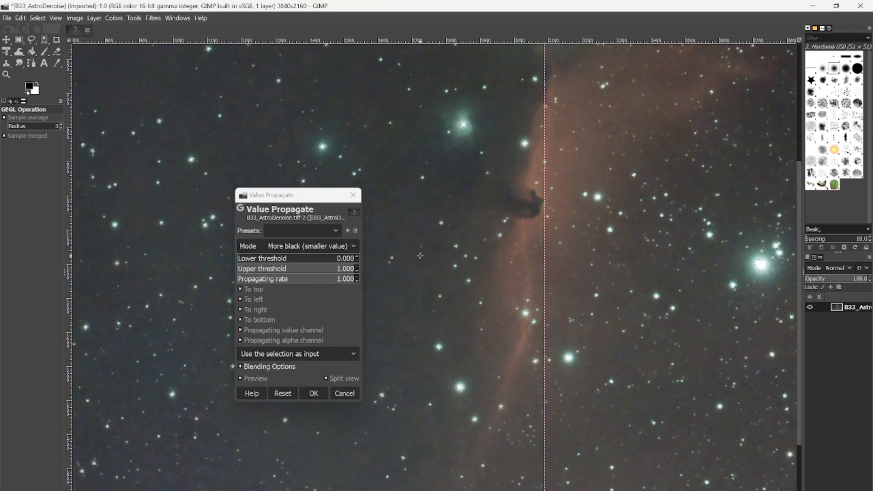
left_click(313, 394)
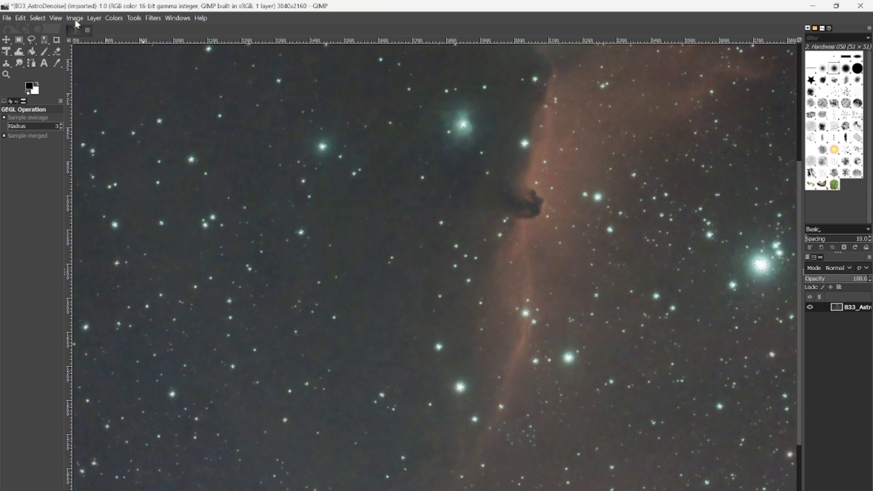
- Clear the star selection and check the reduced stars around the Horsehead and across the whole image
left_click(40, 18)
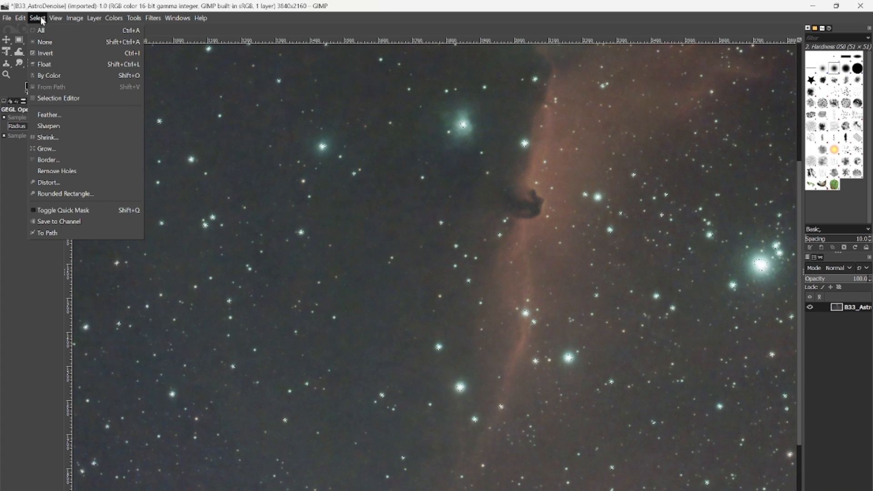
left_click(45, 42)
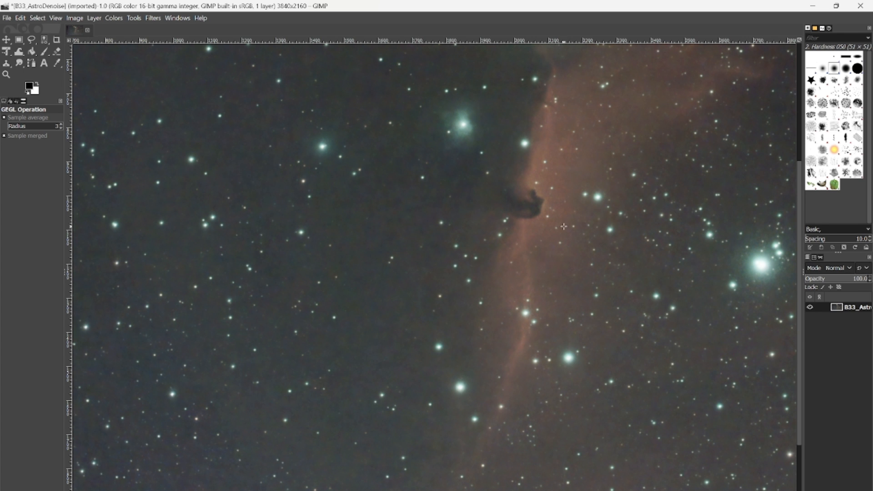
scroll(564, 226, "down", 4)
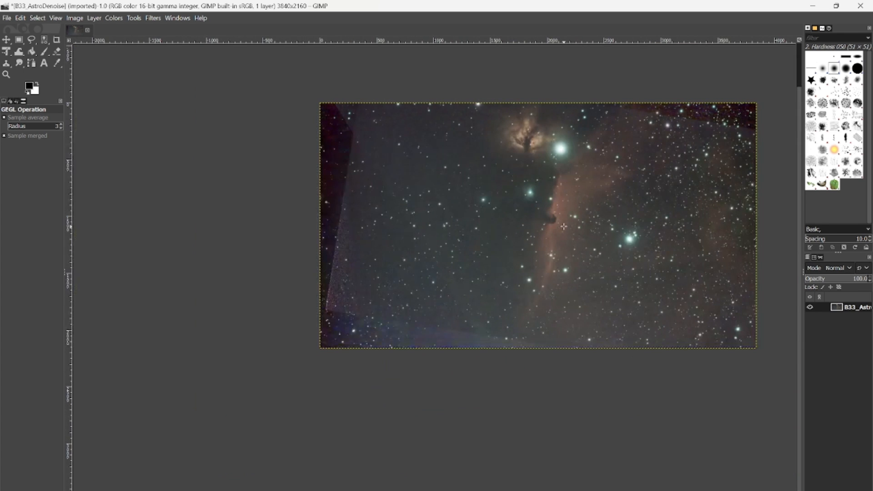
scroll(563, 226, "up", 2)
scroll(563, 226, "up", 1)
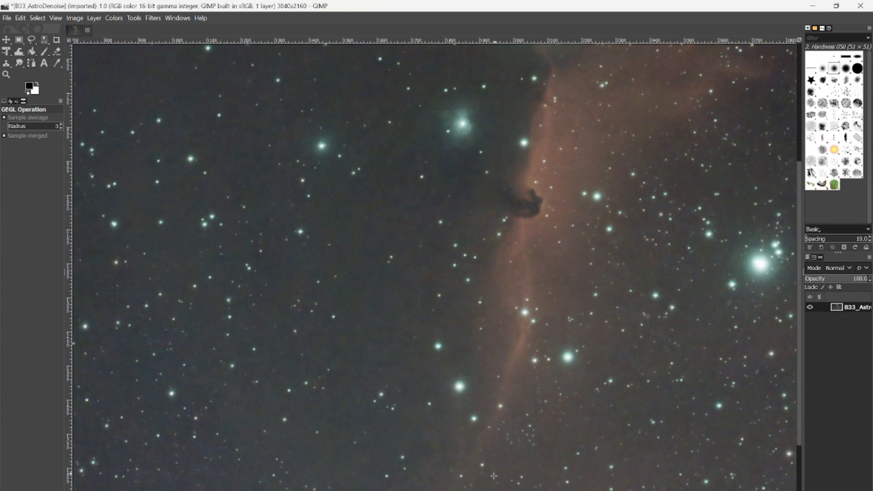
scroll(434, 265, "right", 3)
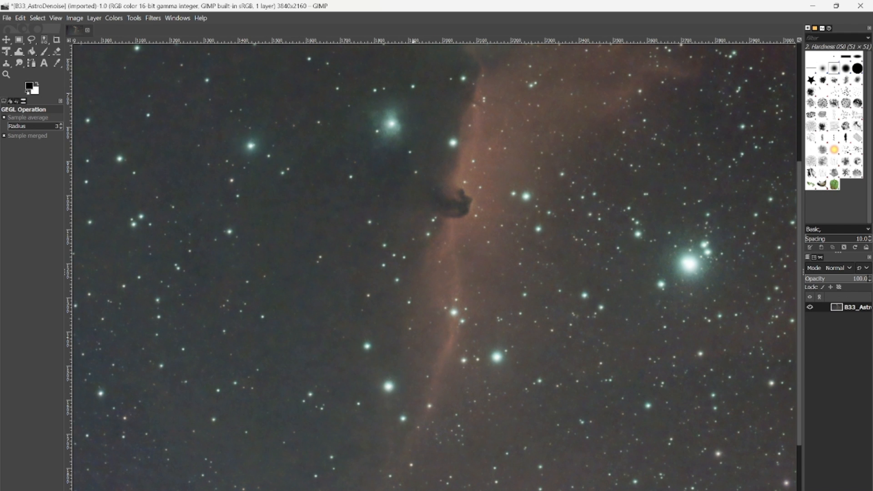
scroll(435, 265, "right", 1)
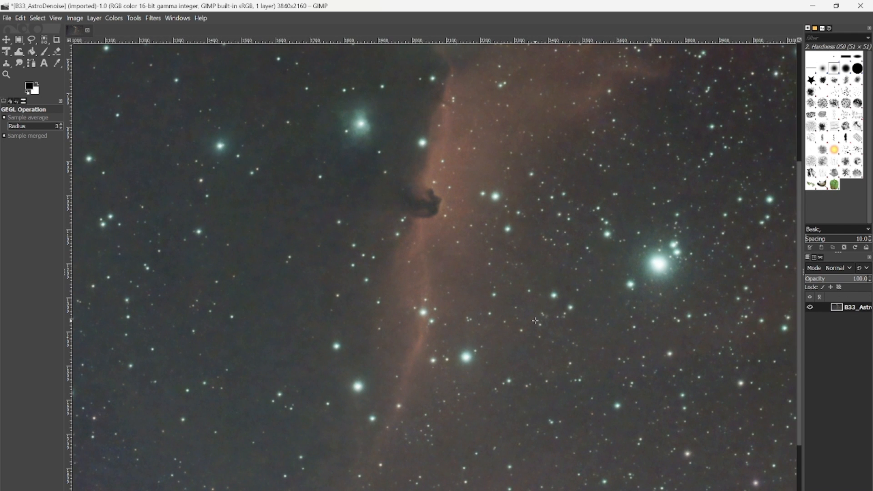
scroll(535, 321, "down", 2)
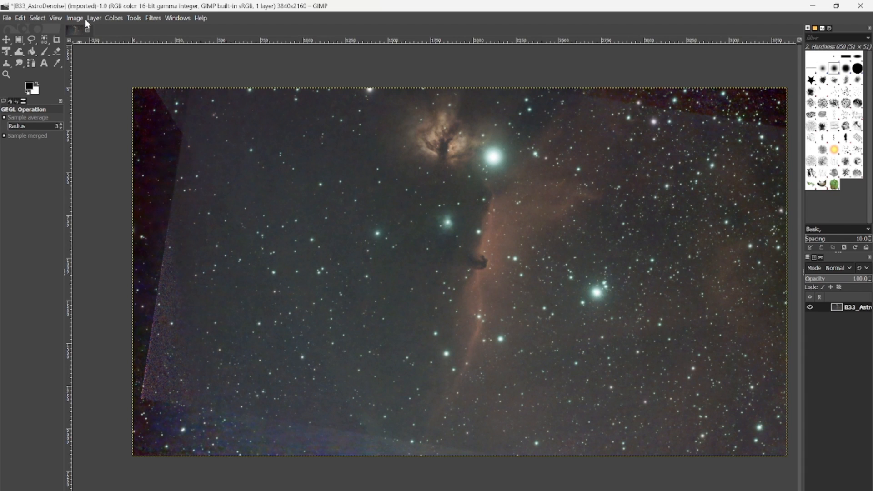
- Start a Curves adjustment and raise the brighter tones of the Value curve to about output 68.36 at input 60.79
left_click(134, 18)
mouse_move(152, 20)
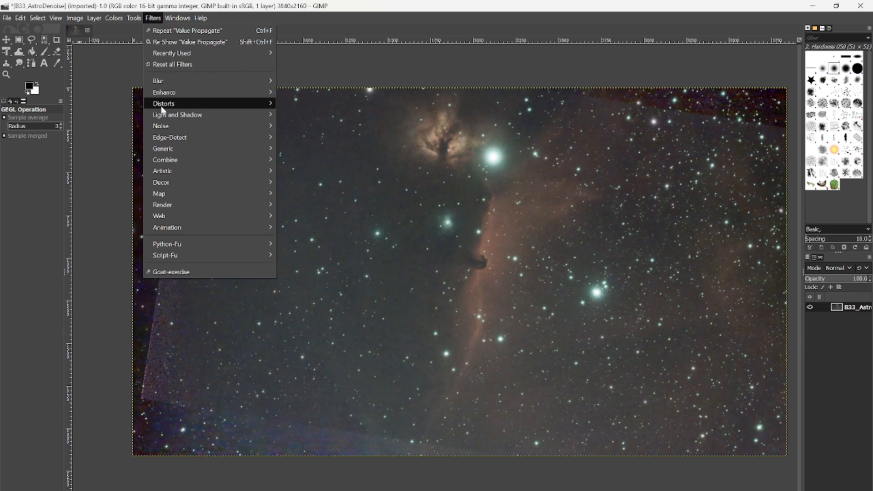
mouse_move(163, 111)
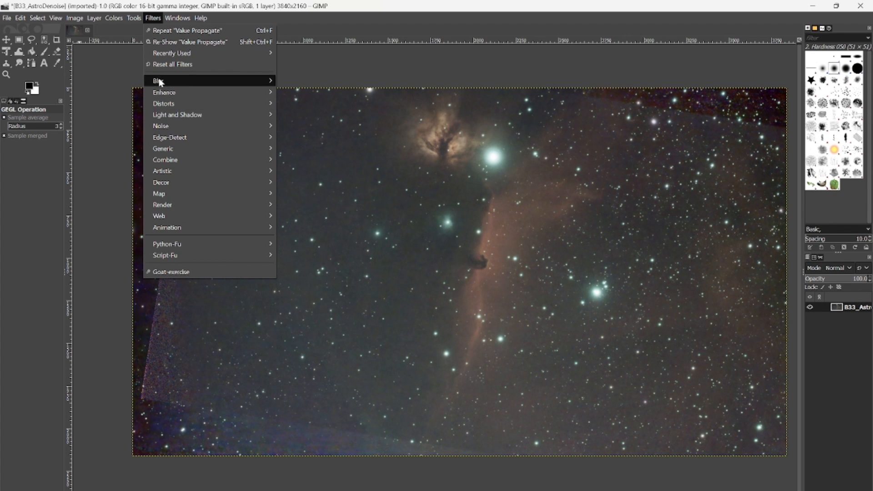
mouse_move(119, 20)
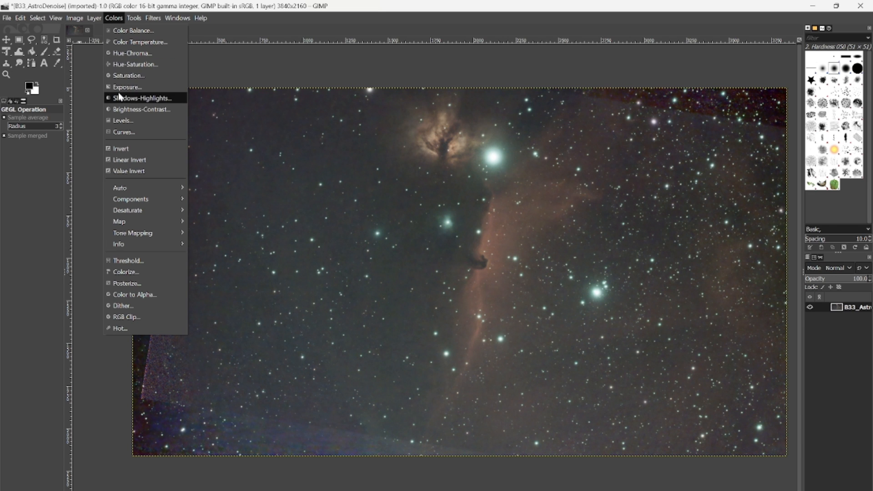
left_click(120, 132)
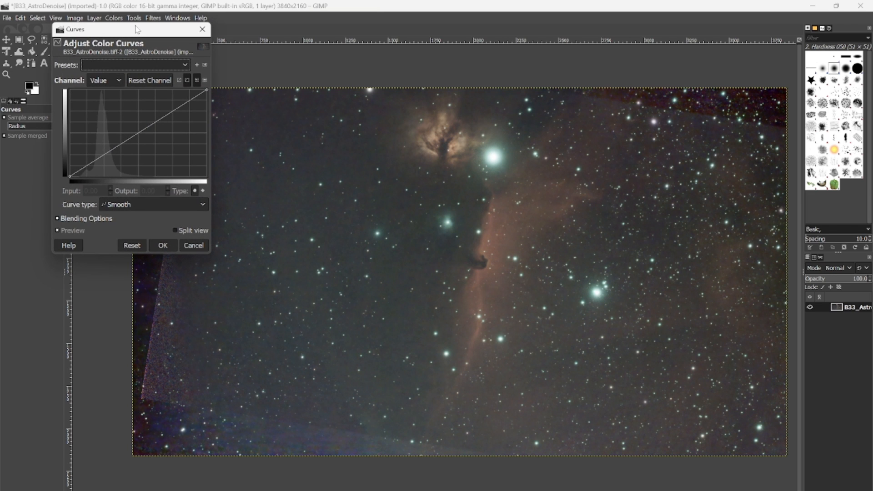
left_click_drag(137, 32, 96, 17)
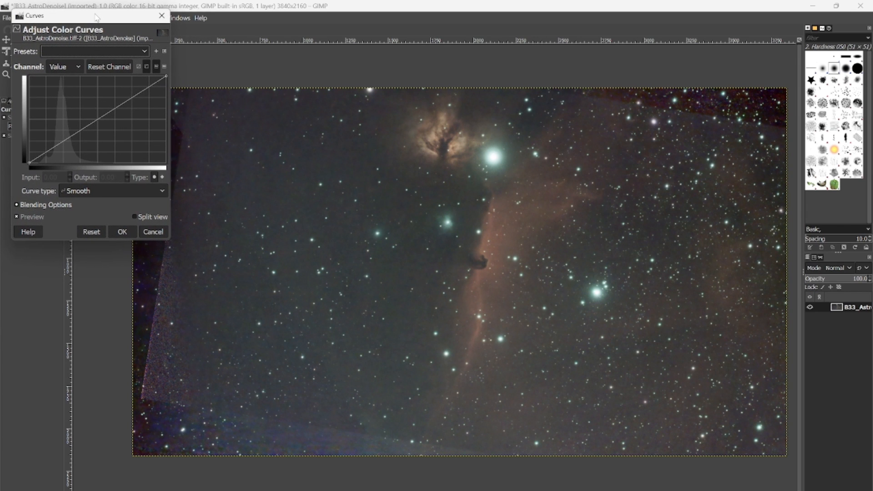
left_click(115, 108)
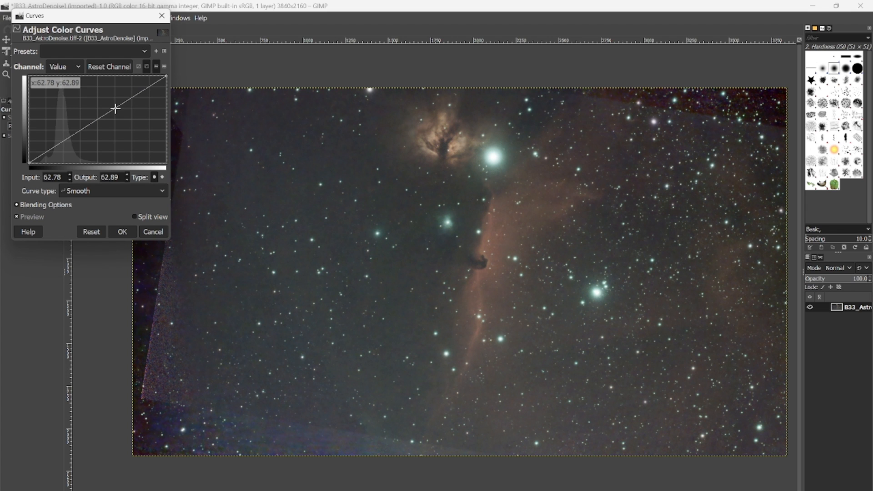
left_click_drag(115, 109, 113, 103)
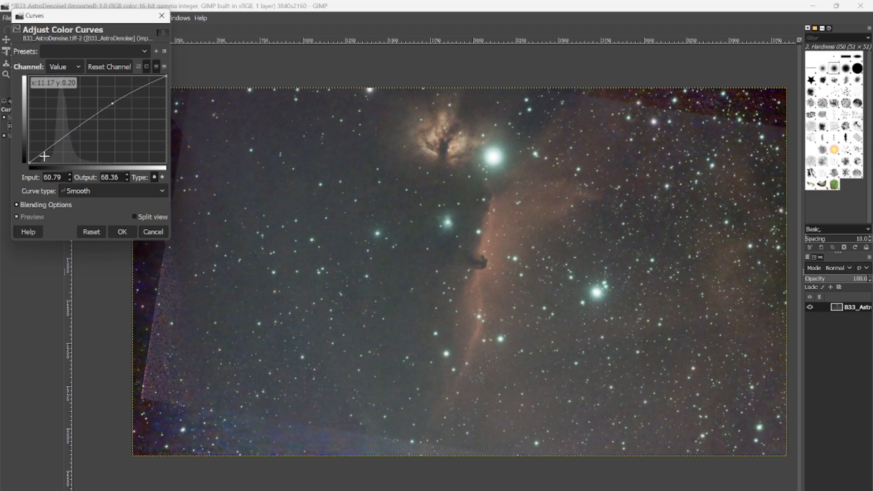
- Darken the shadows on the Value curve with a low point at about input 11.66, output 3.91
left_click_drag(40, 154, 46, 161)
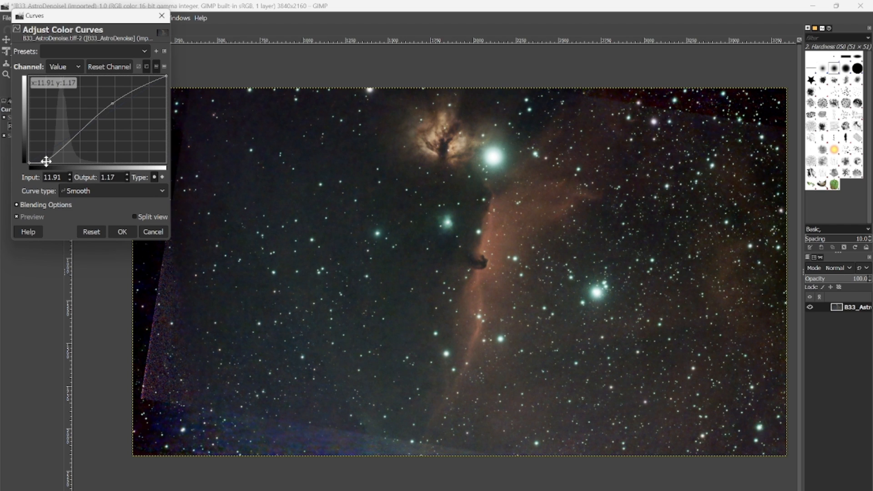
left_click_drag(46, 161, 45, 159)
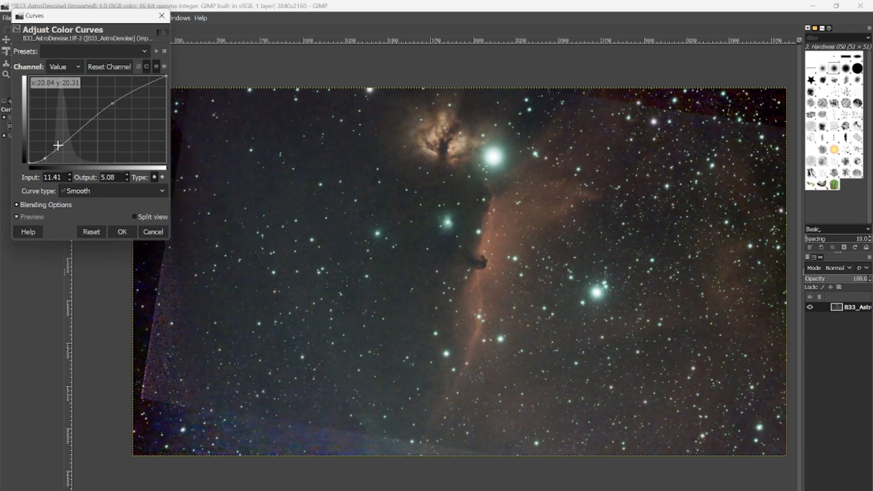
left_click_drag(44, 159, 44, 159)
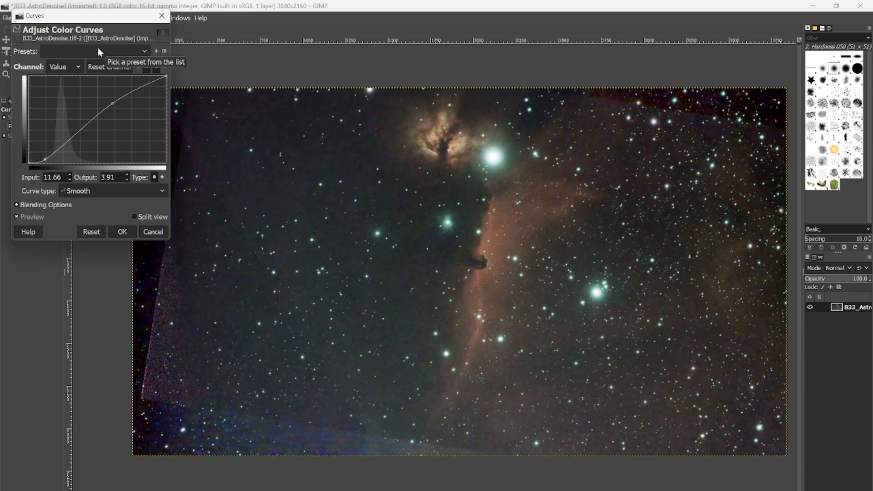
- Lower the Green curve to about output 58.59 at input 64.52 and anchor its shadows near input 11.17, output 11.72
left_click(79, 67)
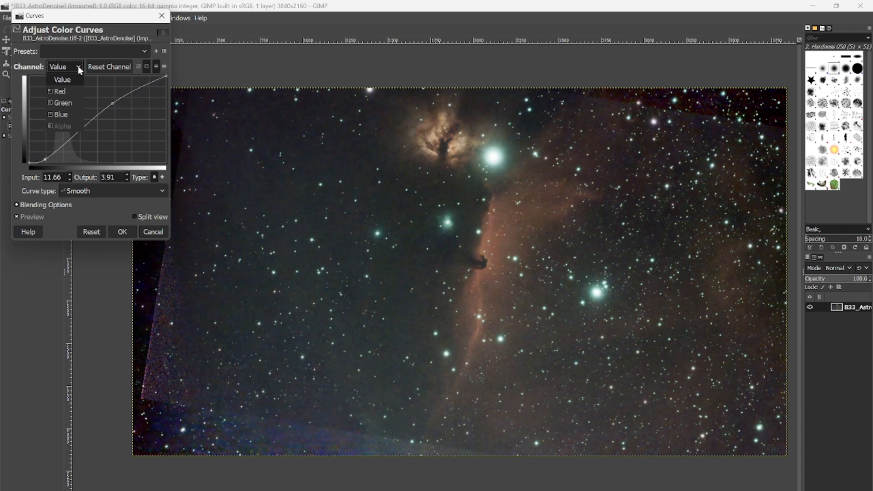
left_click(66, 104)
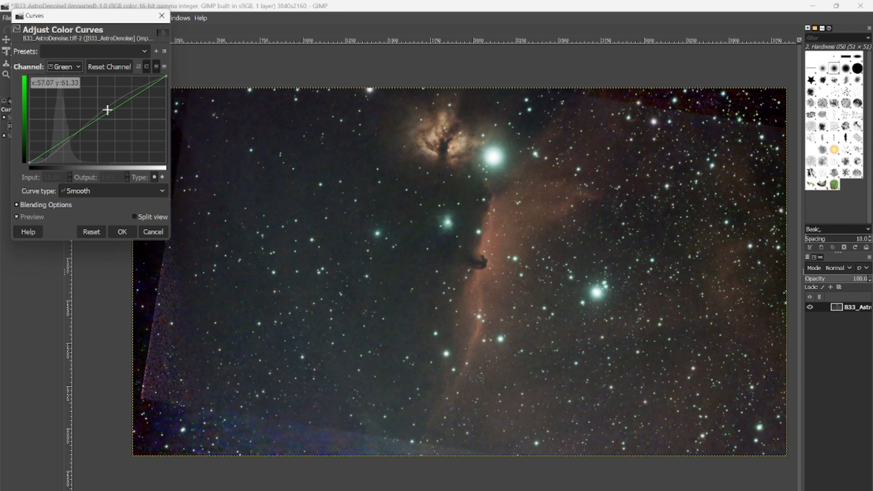
left_click_drag(115, 108, 117, 112)
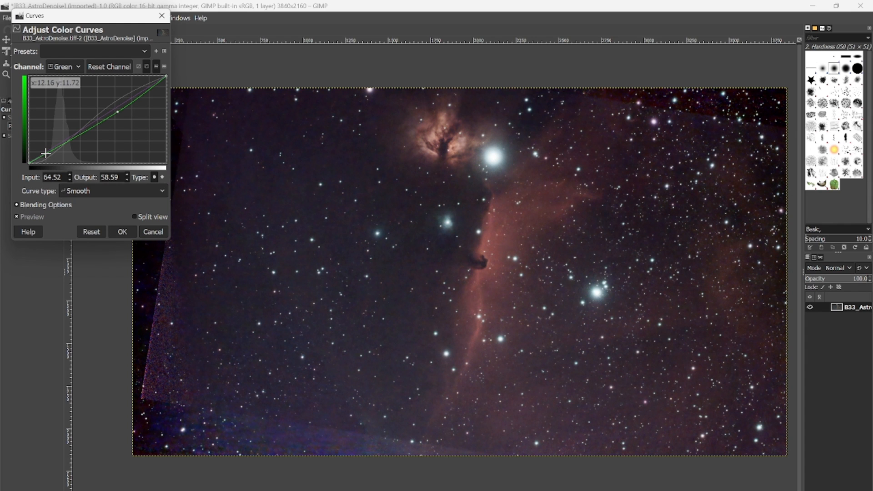
left_click_drag(45, 153, 44, 153)
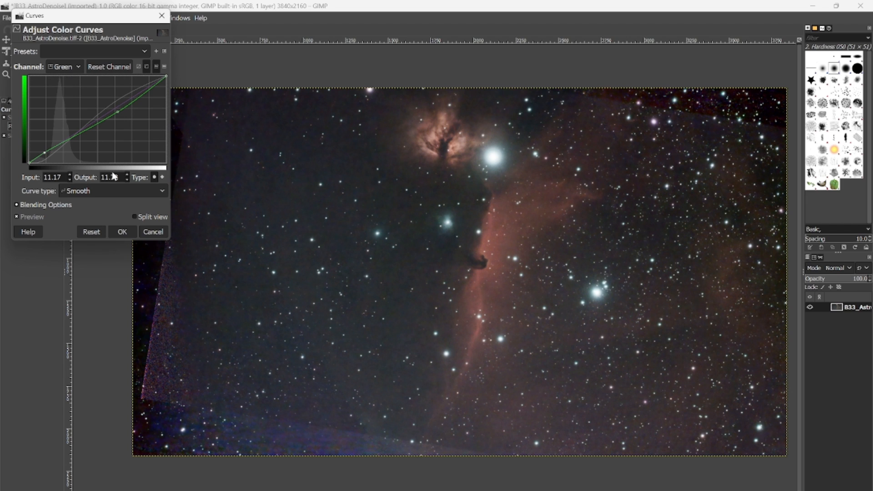
- Shape the Blue curve with an upper point near input 63.52, output 64.06 and a shadow point near input 14.14, output 8.20
left_click(78, 67)
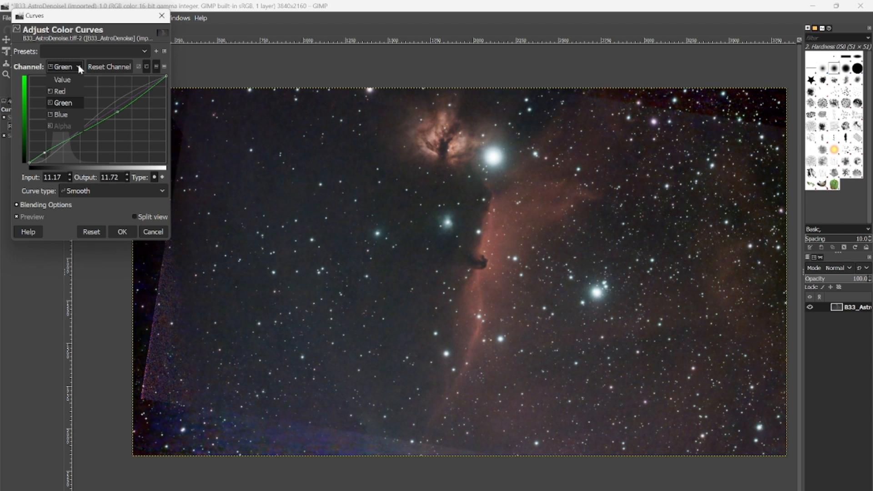
left_click(62, 114)
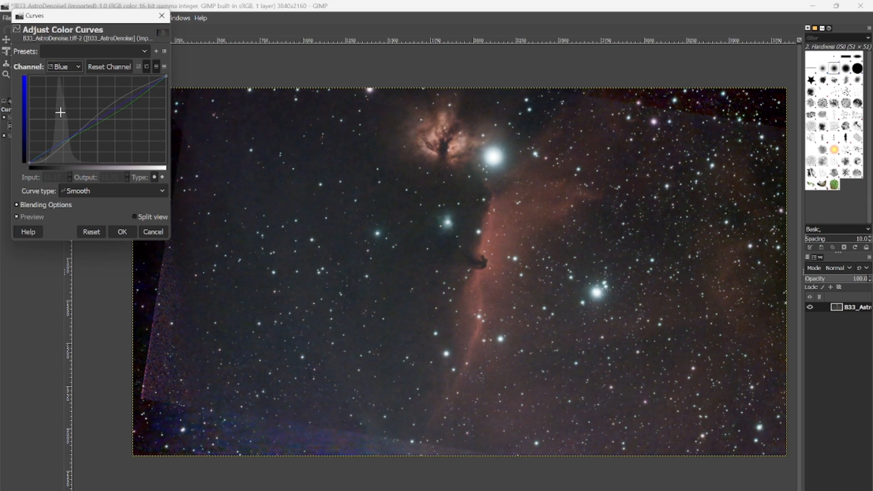
left_click(116, 108)
left_click_drag(116, 107, 116, 107)
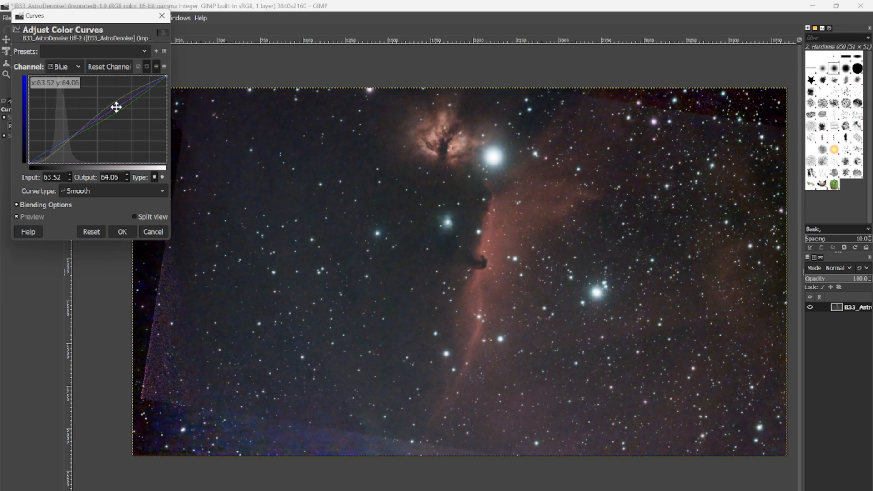
left_click_drag(47, 153, 48, 156)
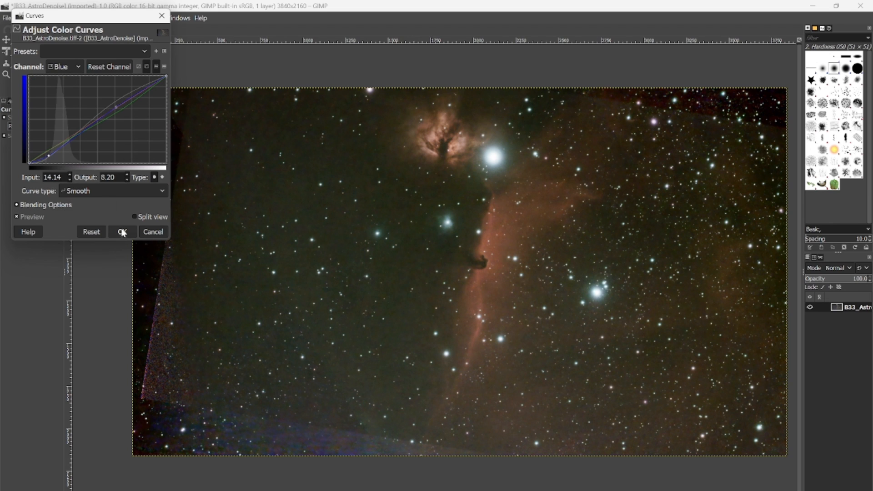
- Shape the Red curve with an upper point at input 55.33, output 57.03 and a lowered shadow point, and apply the Curves adjustment
left_click(77, 67)
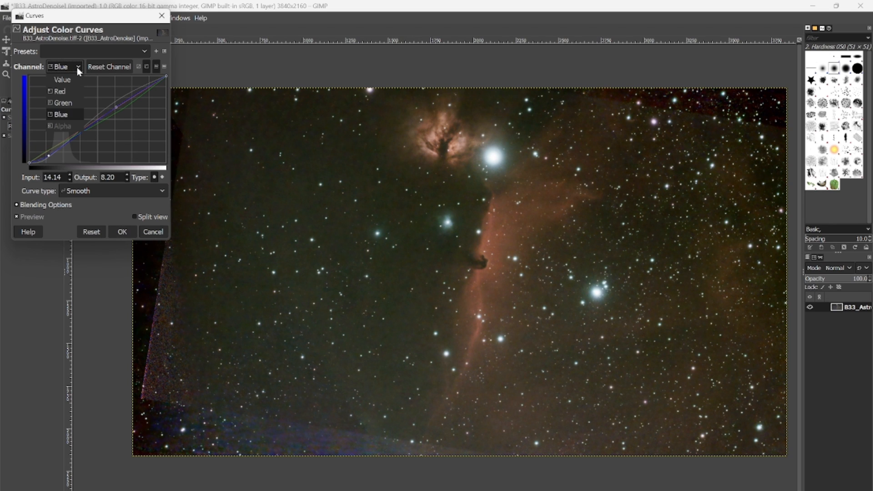
left_click(66, 90)
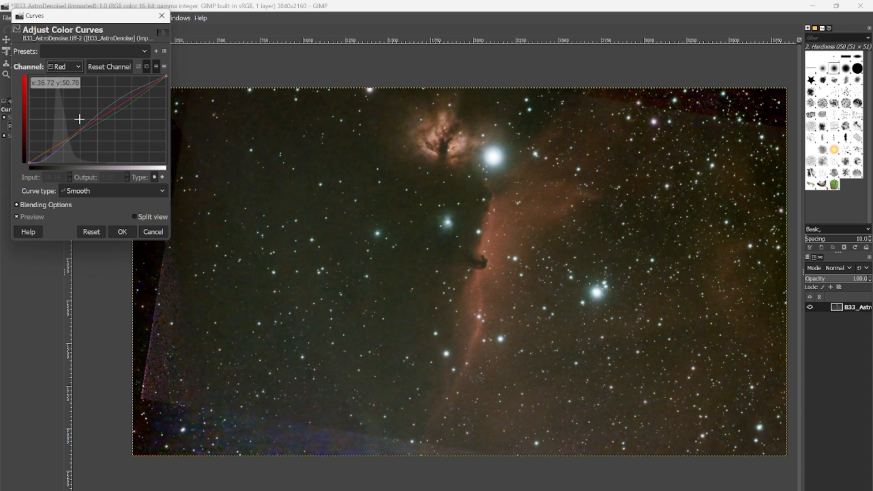
left_click_drag(103, 115, 105, 113)
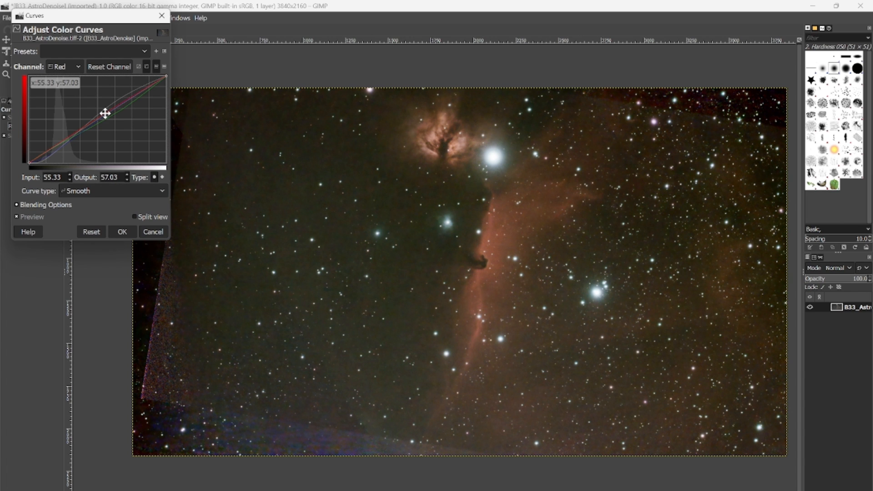
left_click_drag(50, 149, 51, 150)
left_click_drag(50, 150, 51, 153)
left_click(123, 232)
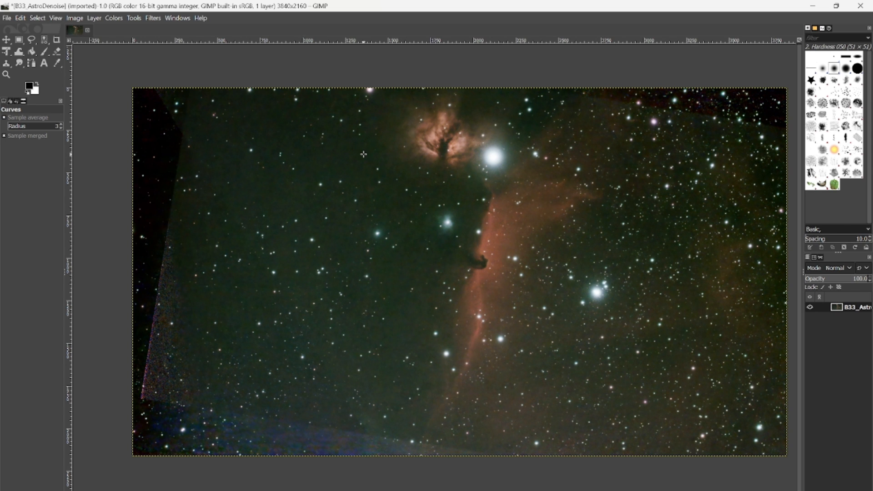
- Try to export the image as B33_AstroDenoise.jpeg into the Horsehead Nebula folder
left_click(7, 19)
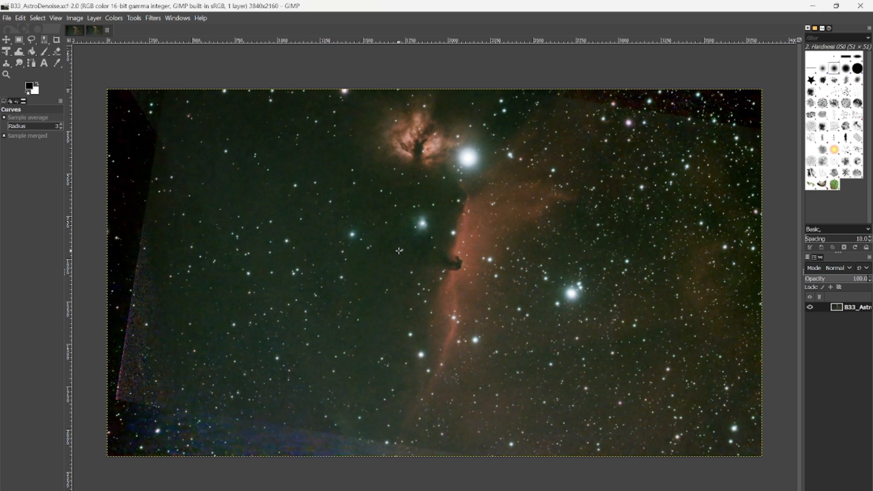
left_click(7, 18)
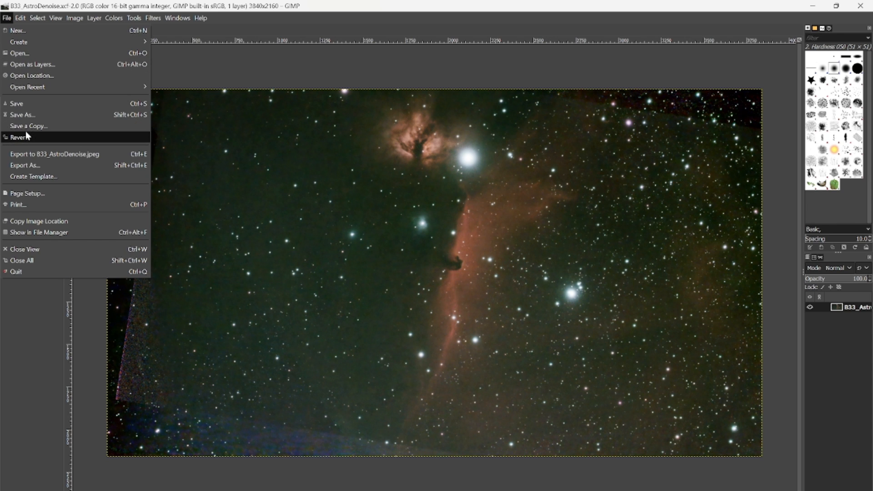
left_click(21, 166)
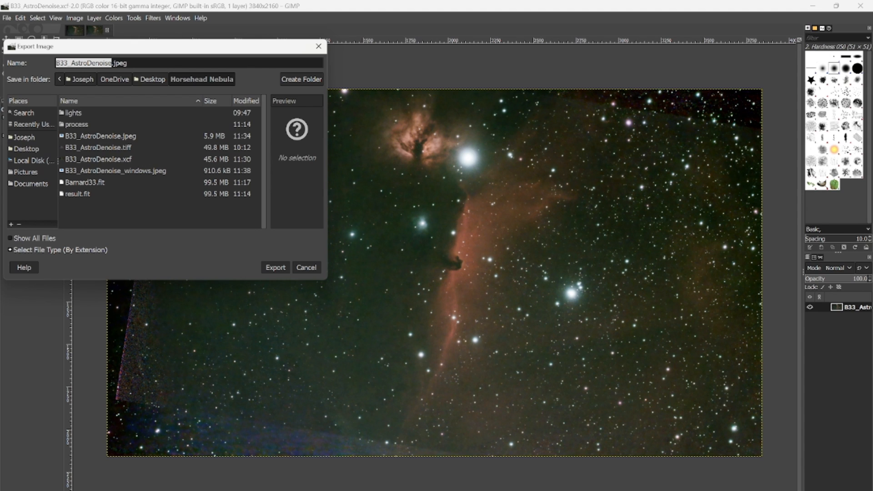
left_click(266, 268)
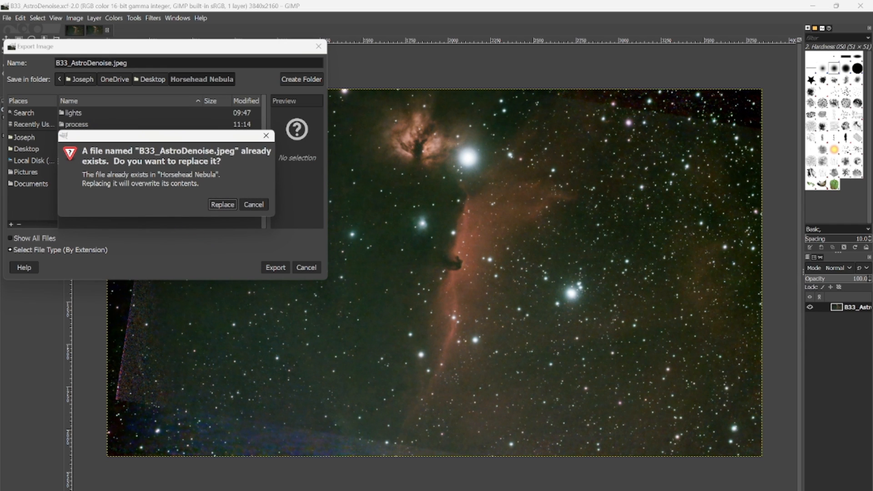
left_click(253, 205)
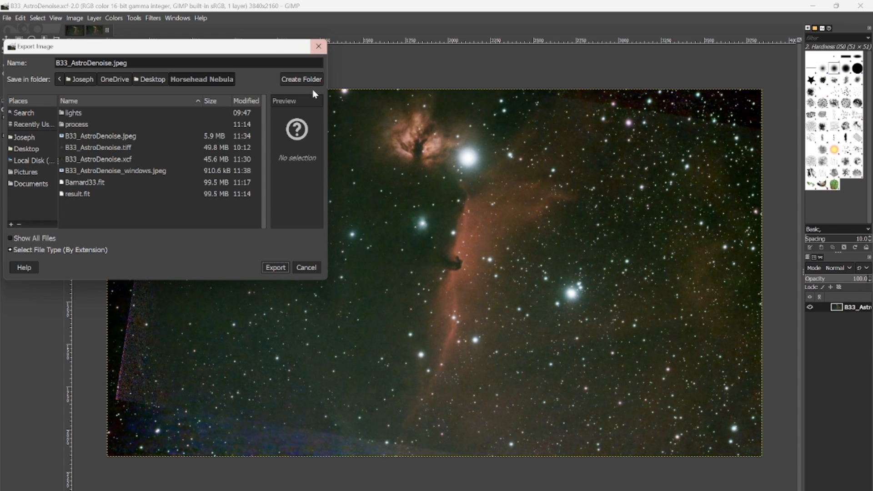
left_click(318, 48)
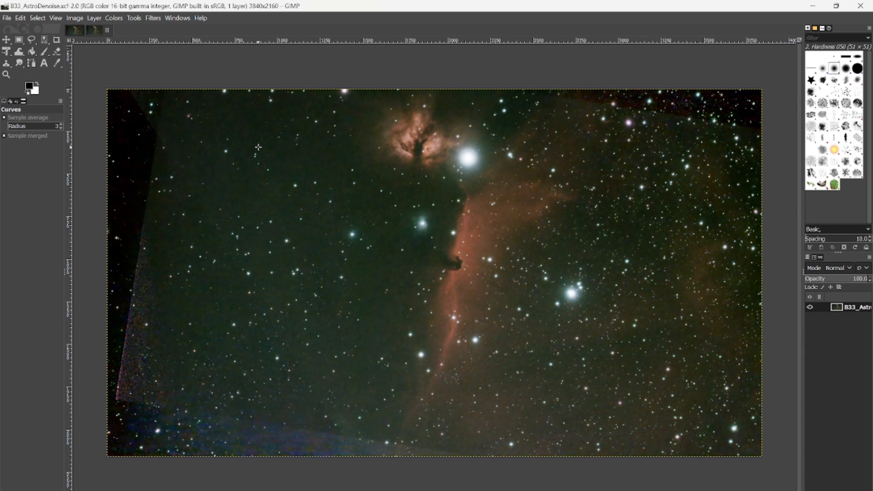
- Switch to the Horsehead Nebula folder on the desktop and view the B33_AstroDenoise.jpeg and B33_AstroDenoise_windows.jpeg images in Photos
left_click(814, 7)
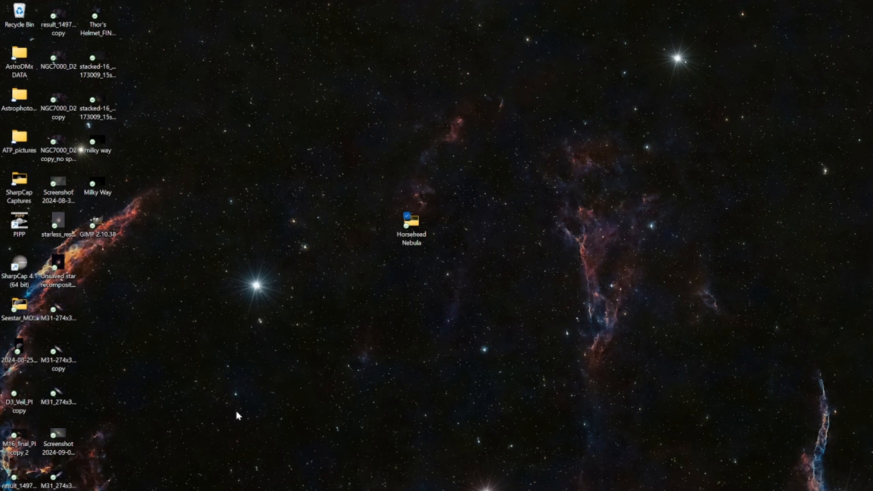
double_click(414, 222)
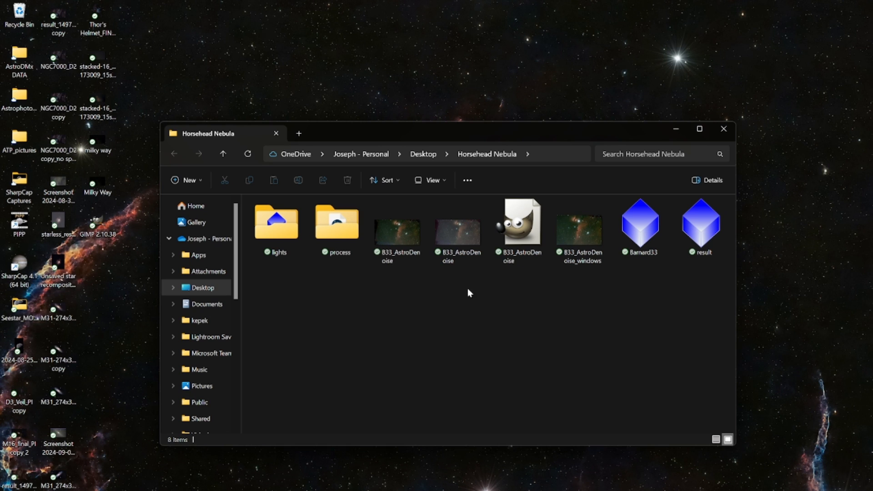
mouse_move(396, 231)
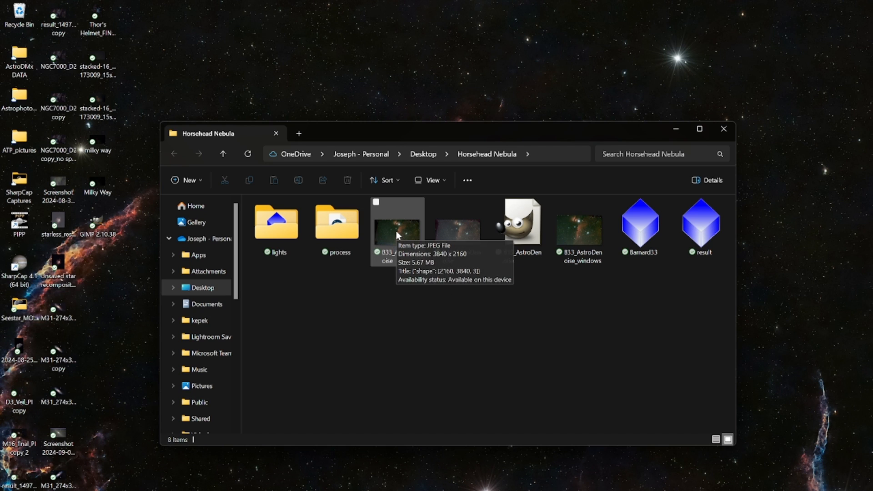
double_click(396, 231)
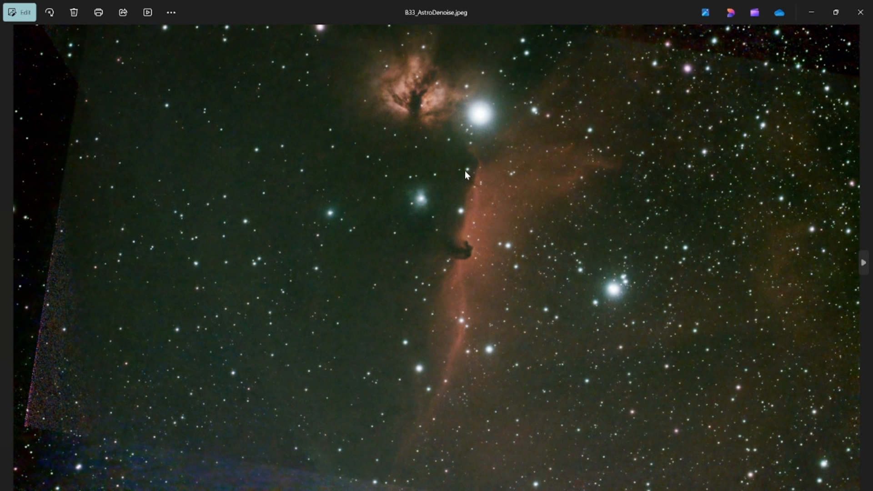
left_click(811, 13)
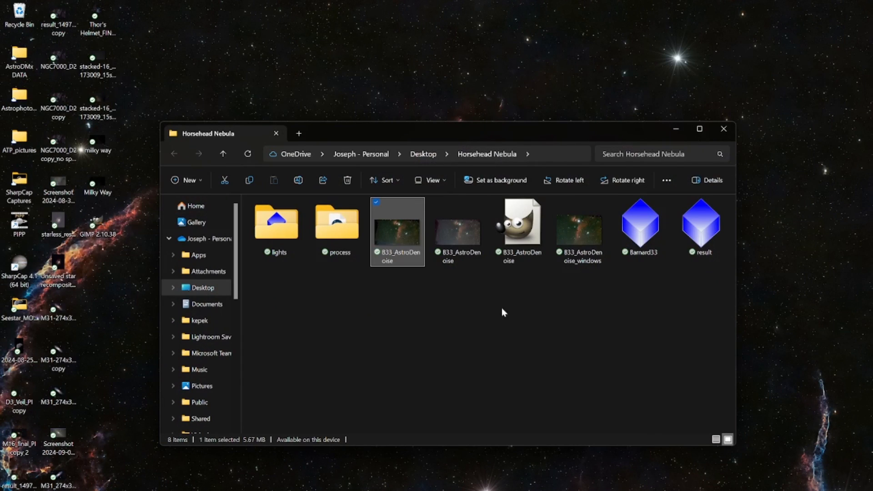
left_click(588, 229)
double_click(590, 229)
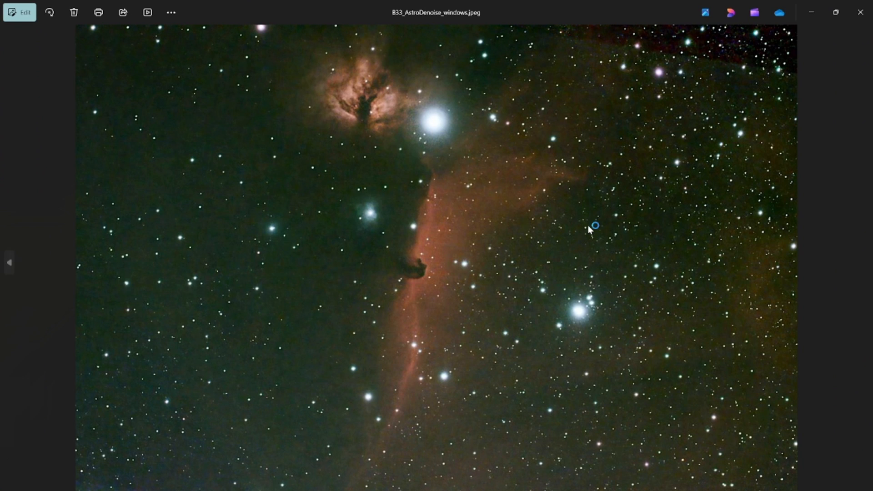